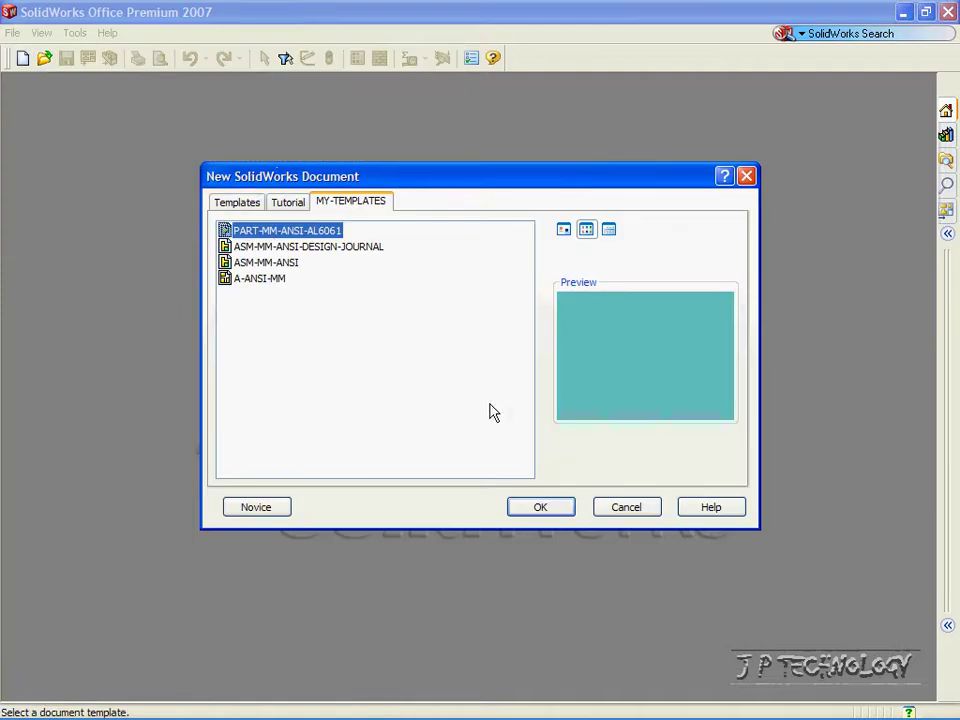
- Create a part from the PART-MM-ANSI-AL6061 template and start a line sketch on the Front plane
click(545, 509)
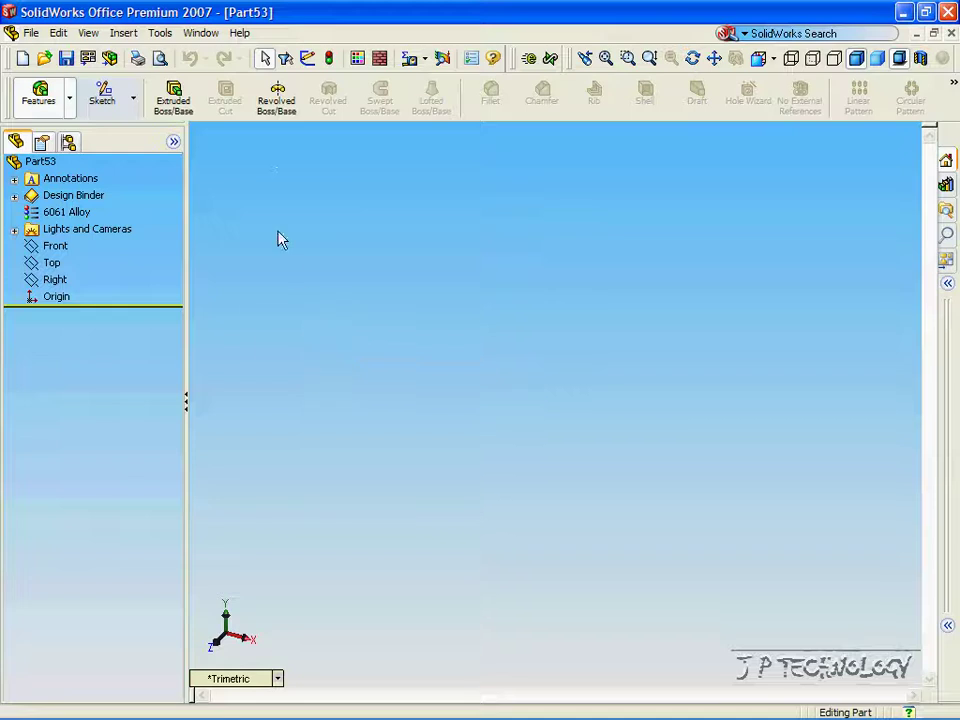
click(104, 98)
click(331, 100)
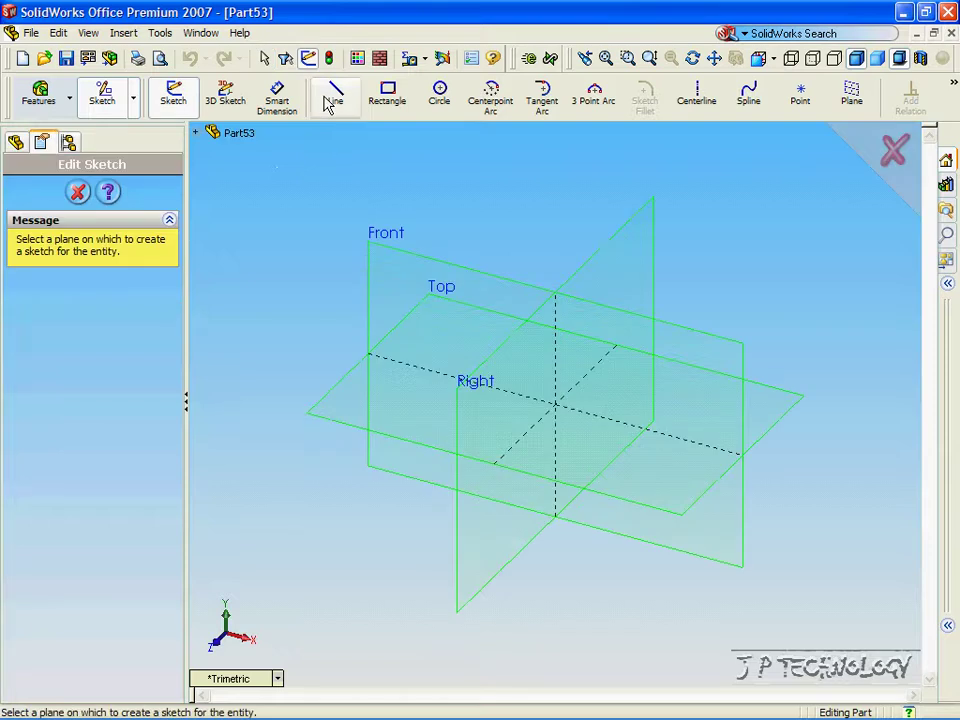
click(391, 243)
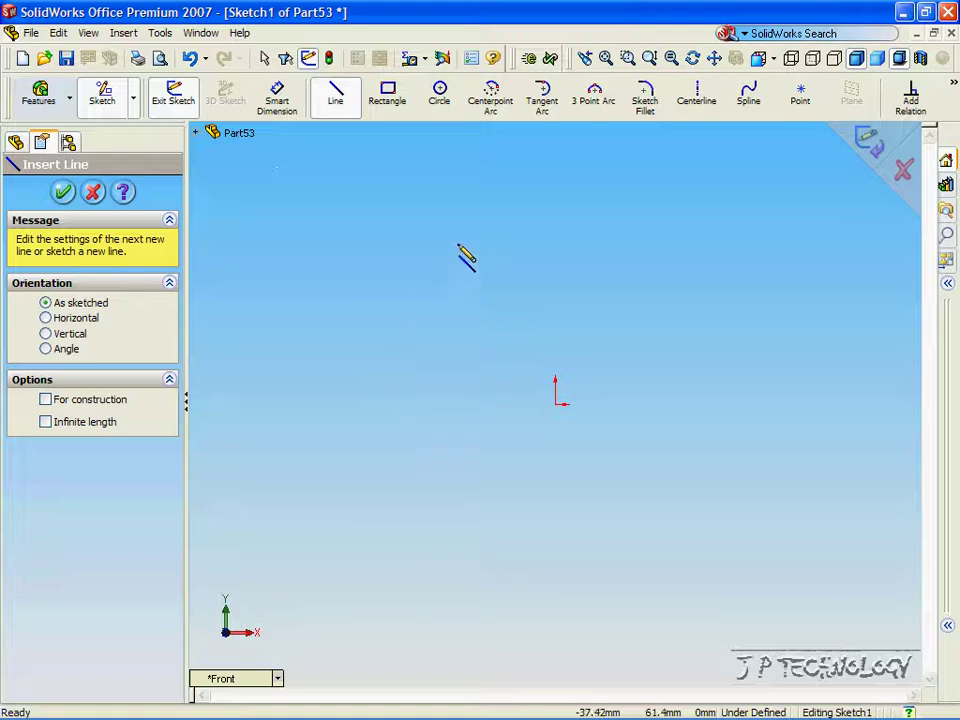
- Sketch a horizontal line about 37 mm, a vertical line and a slanted line about 69 mm, closed by a 90° arc about R64, left of the origin
mouse_move(426, 238)
mouse_down()
mouse_move(328, 236)
mouse_move(328, 321)
mouse_move(360, 352)
mouse_move(425, 475)
mouse_up()
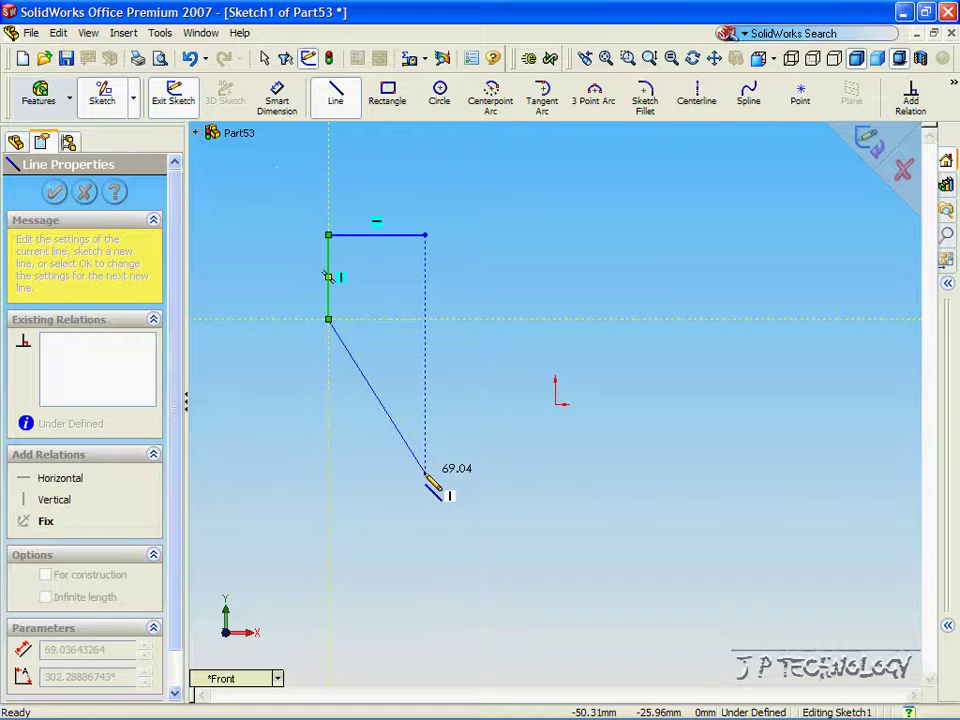
drag(425, 475, 425, 472)
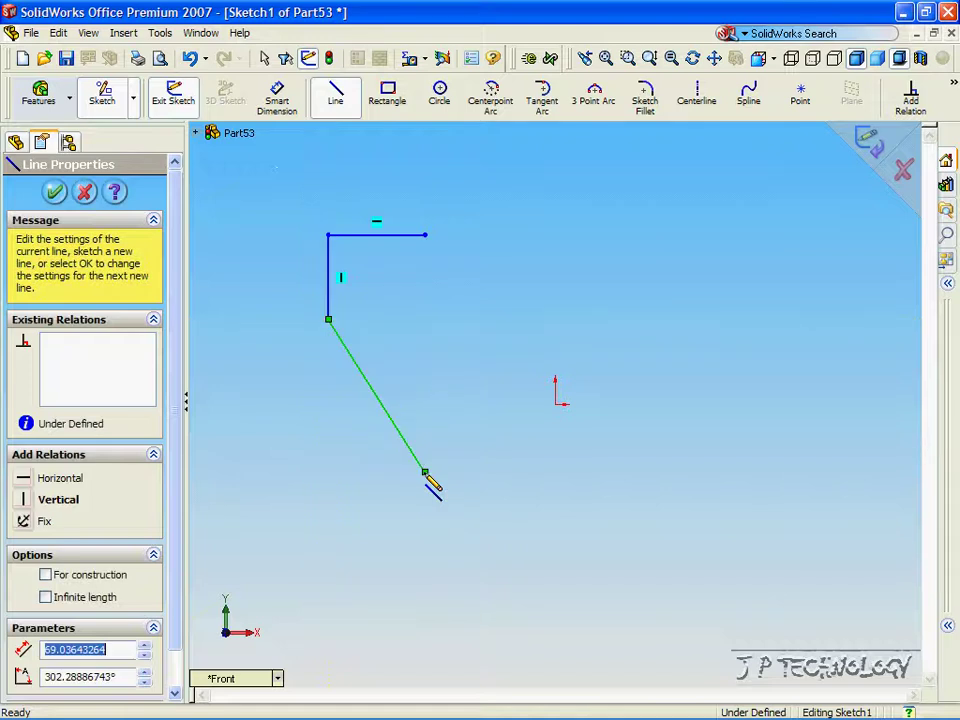
click(594, 102)
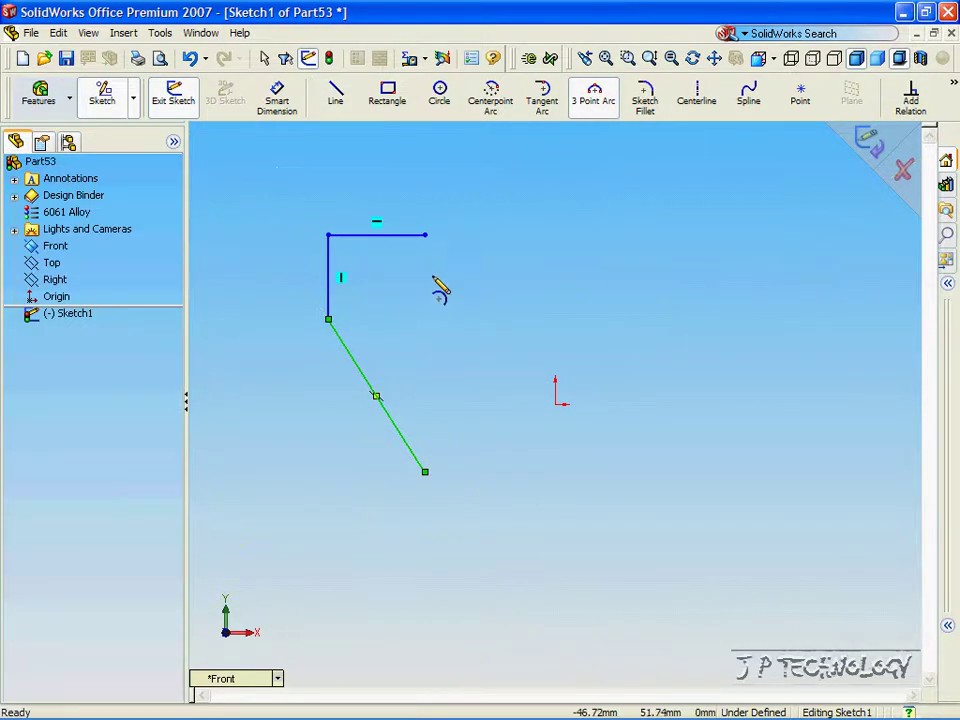
drag(425, 236, 425, 472)
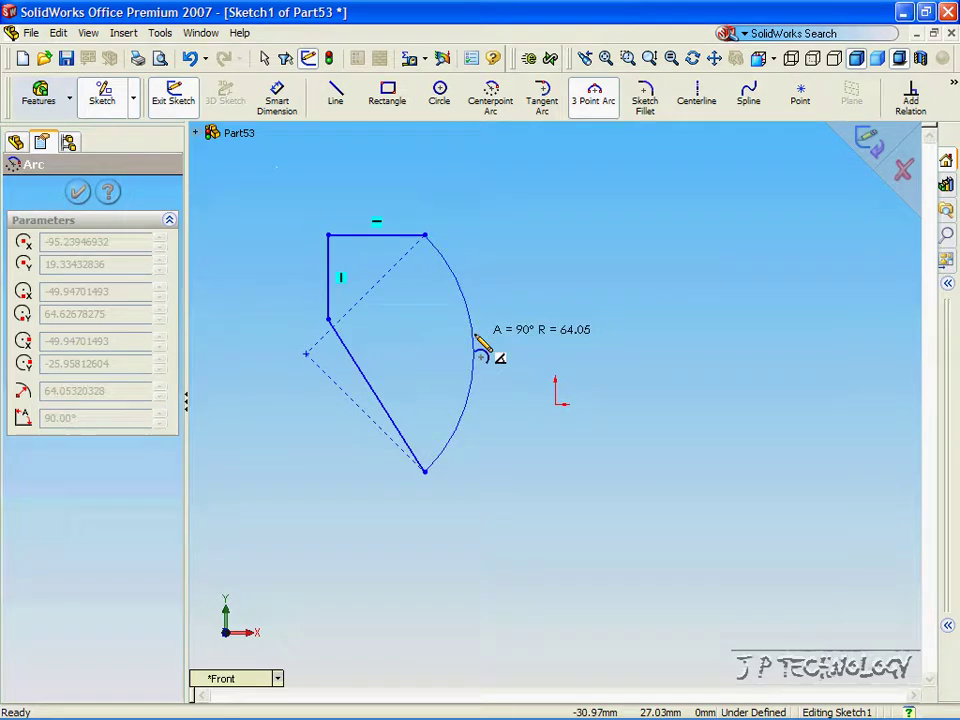
click(478, 350)
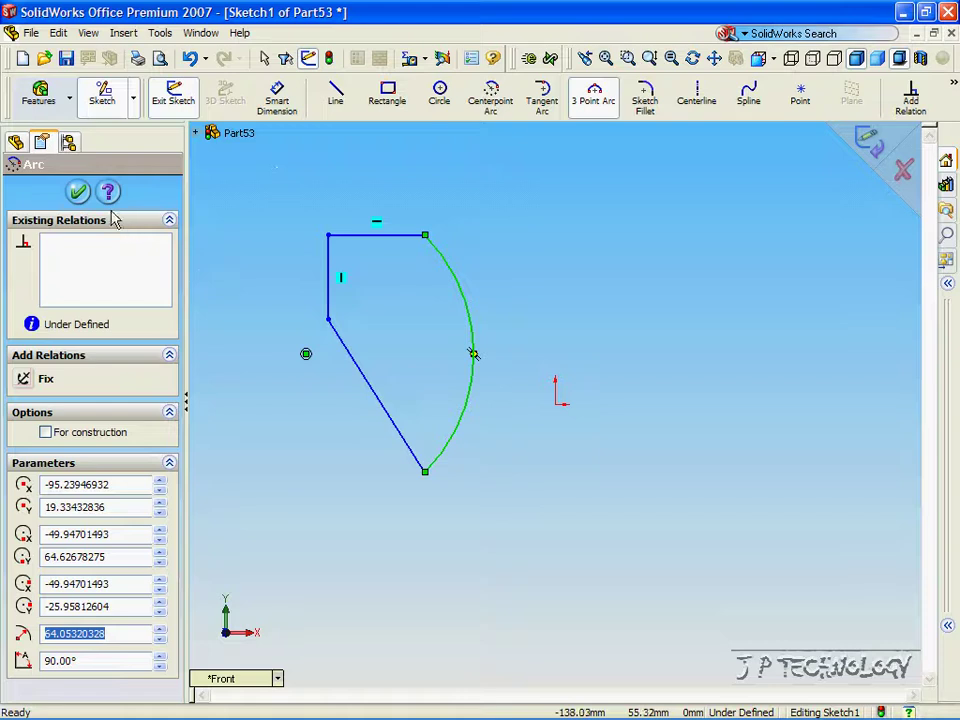
click(80, 192)
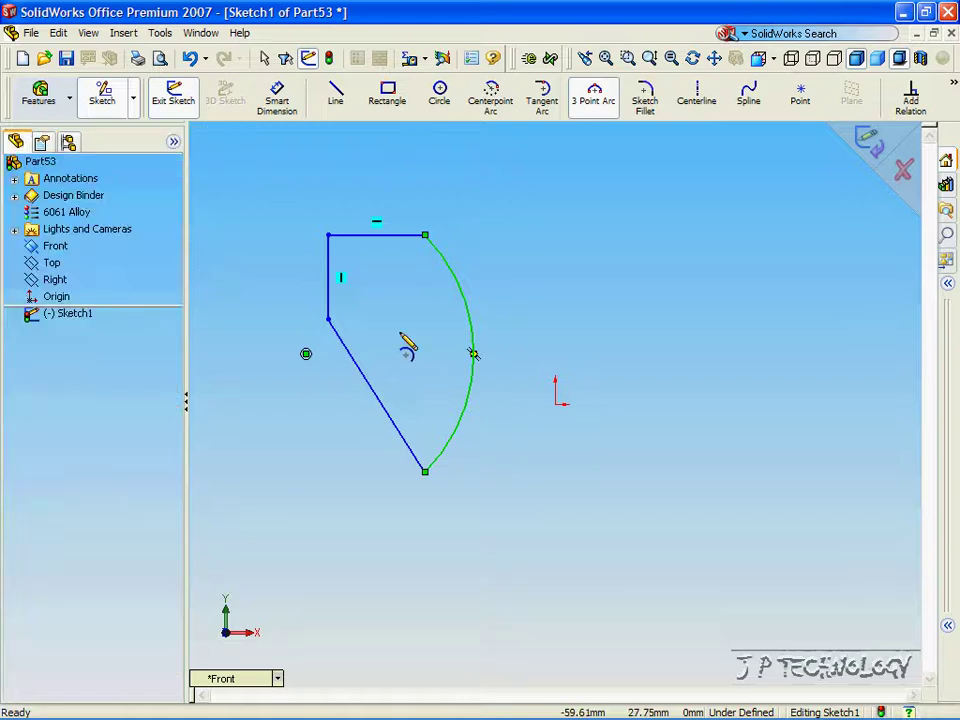
- Draw a vertical centerline about 166 mm long through the origin, right of the profile, and exit the sketch
click(700, 92)
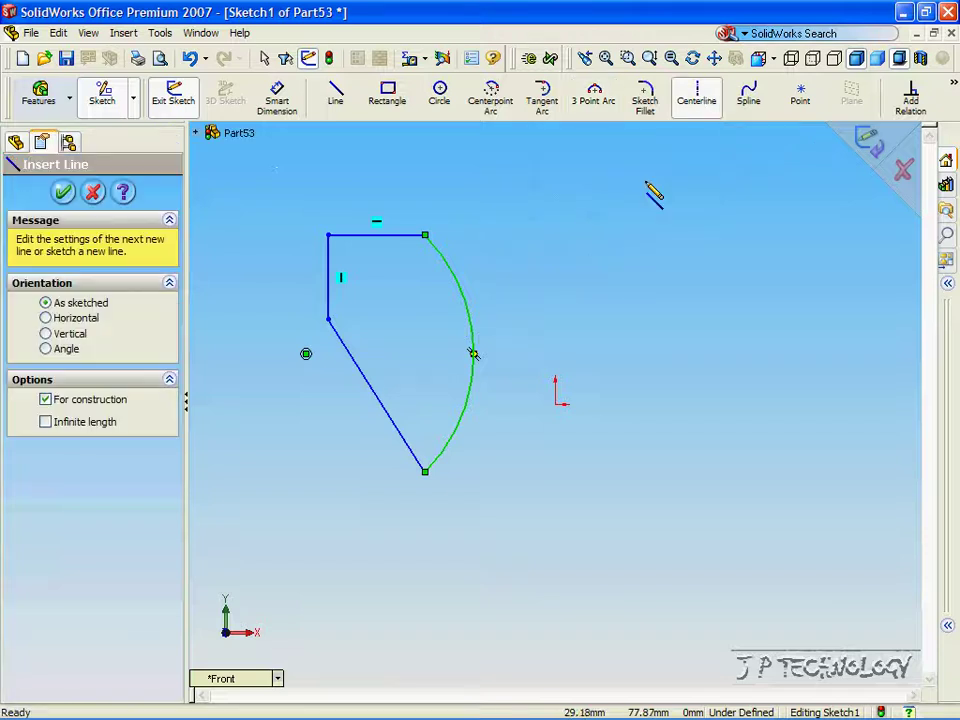
click(557, 605)
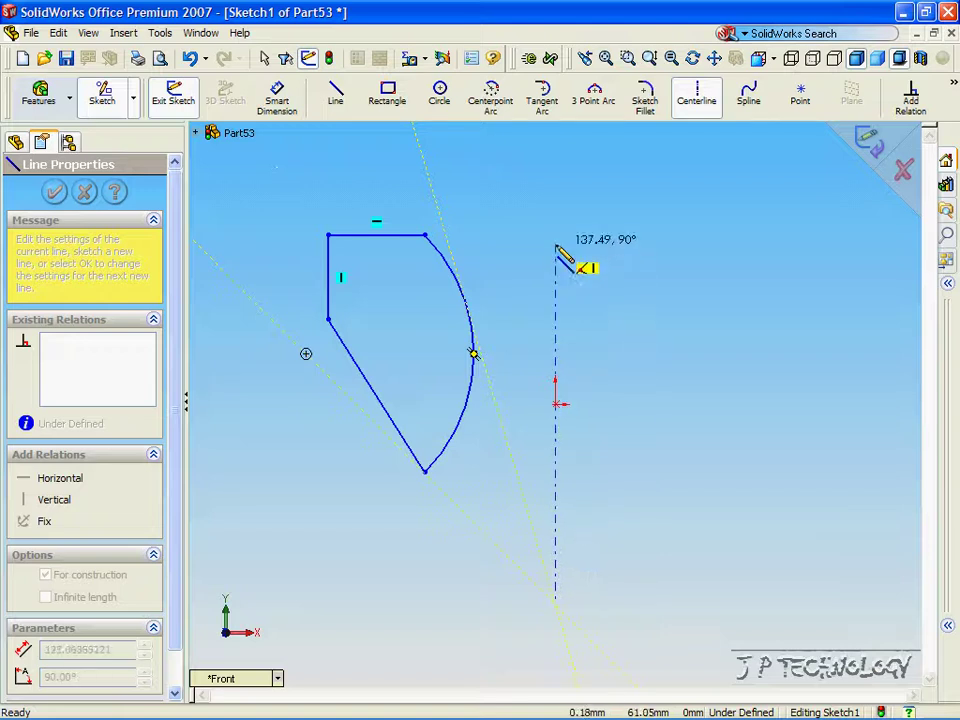
click(556, 168)
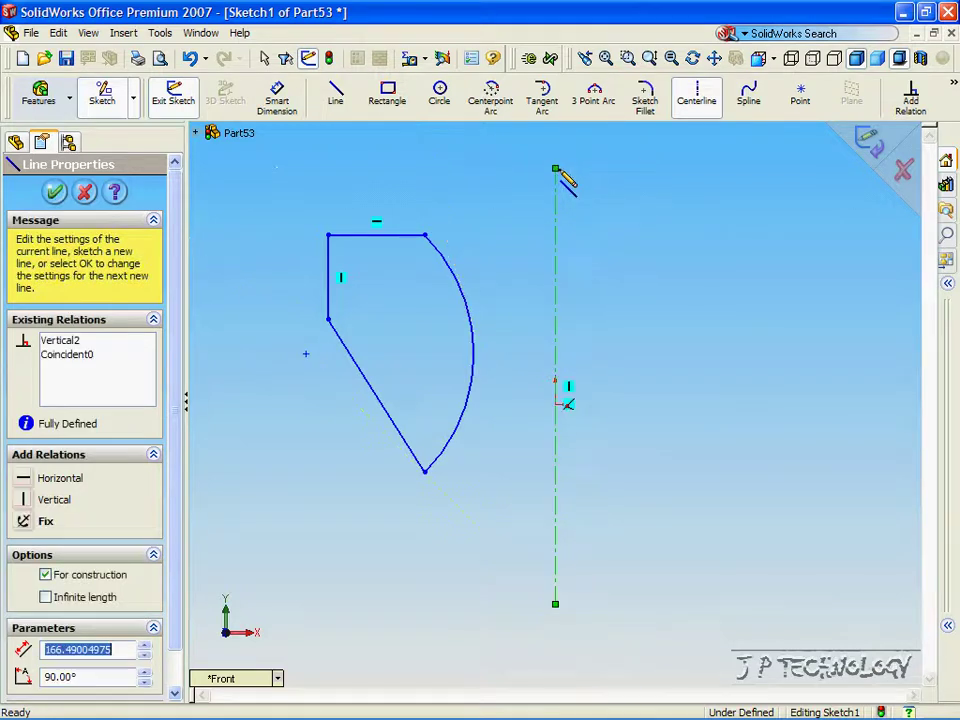
click(866, 137)
- Reopen the profile sketch, Sketch1, for editing
click(377, 511)
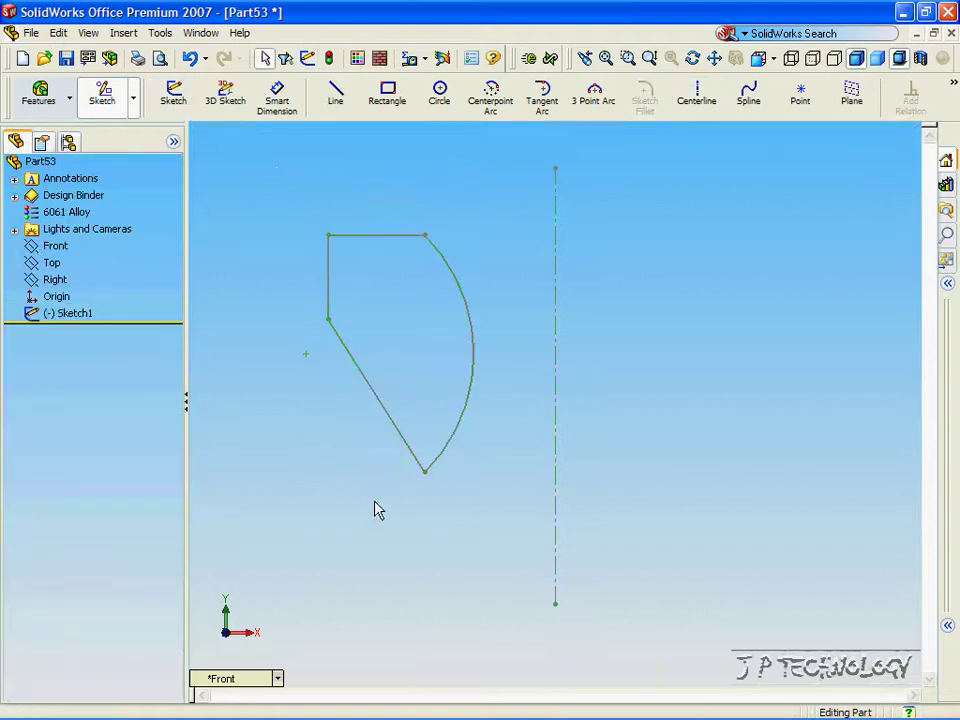
mouse_move(285, 198)
mouse_down()
mouse_move(510, 456)
mouse_move(518, 550)
mouse_up()
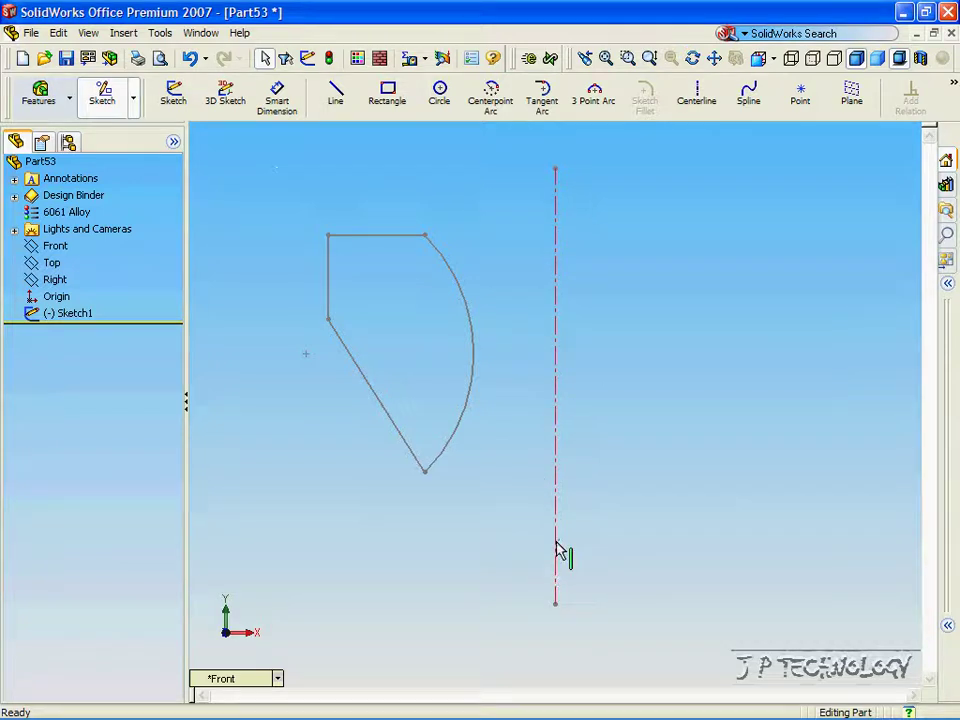
click(97, 315)
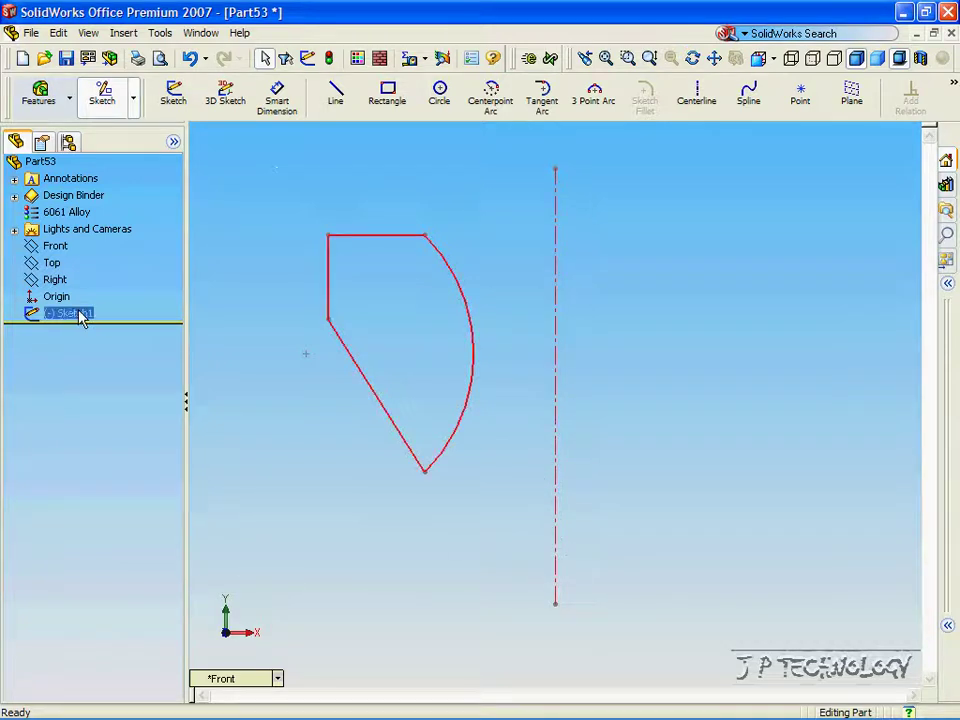
right_click(74, 316)
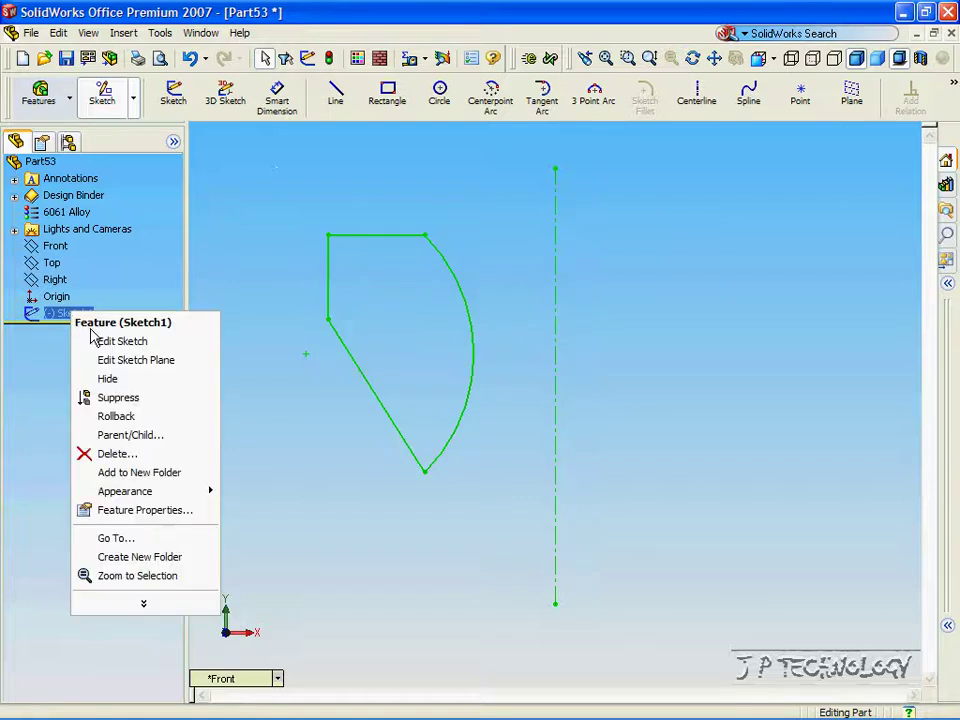
click(96, 342)
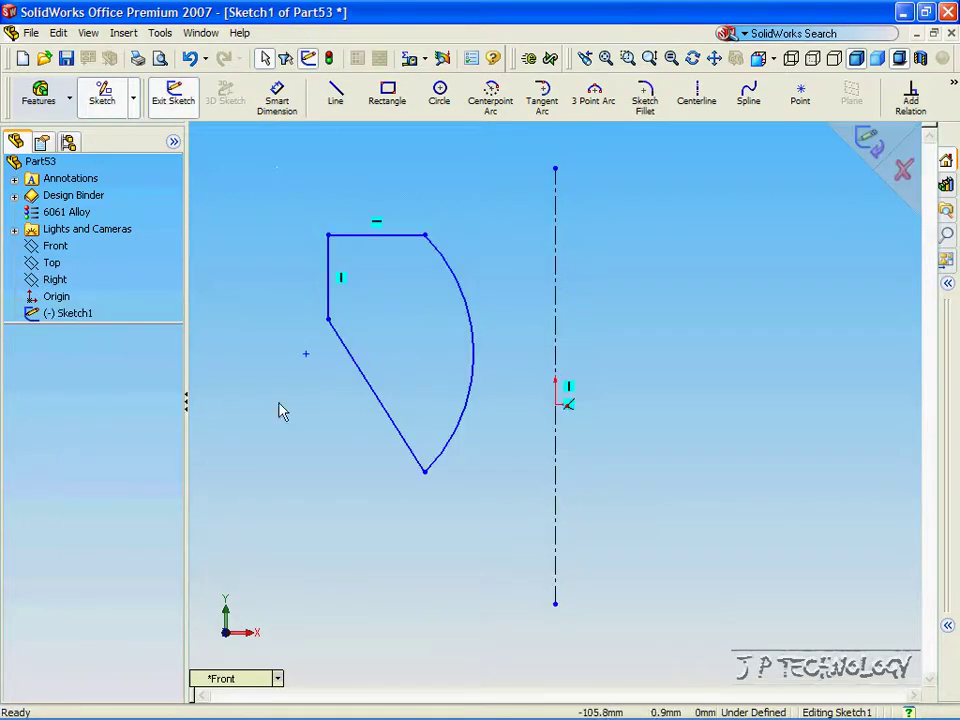
- Mirror the profile's three lines and its arc about the vertical centerline, keeping the original entities
click(954, 88)
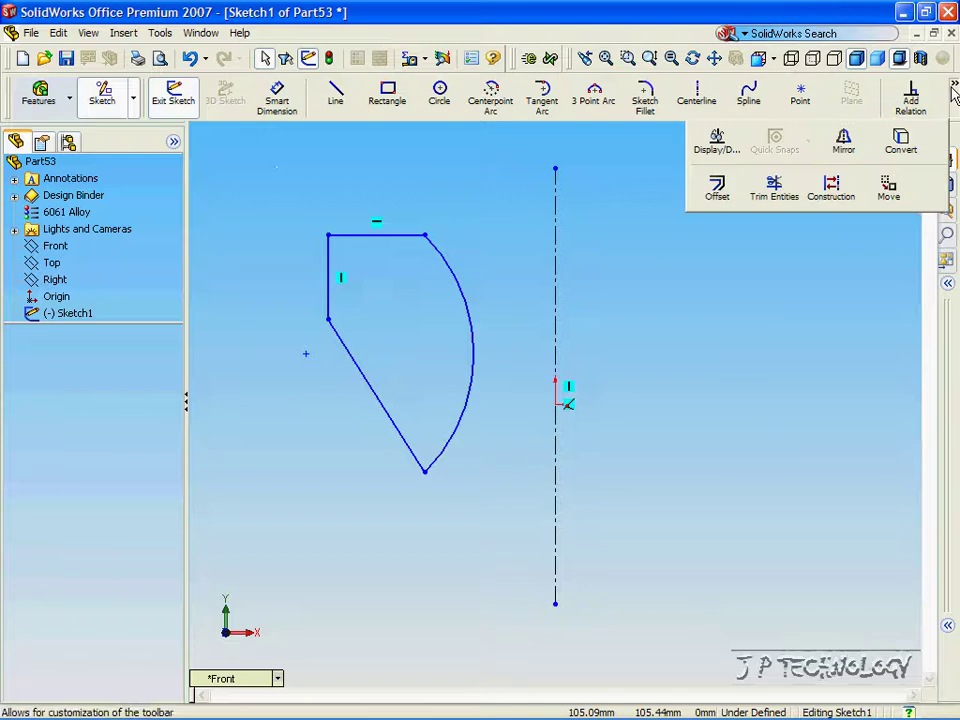
click(845, 145)
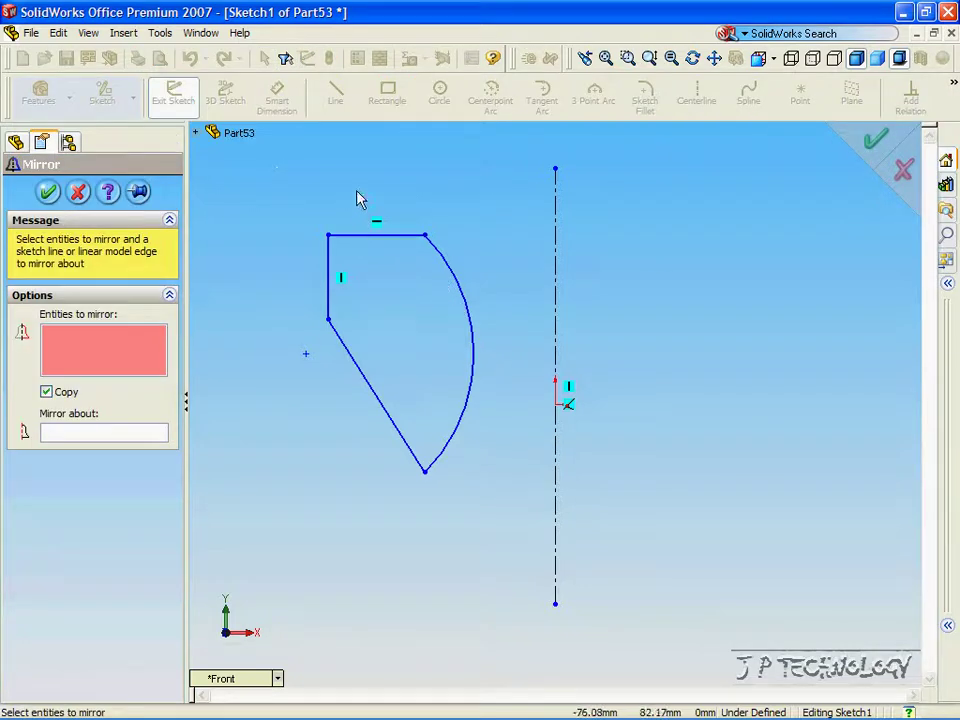
click(368, 236)
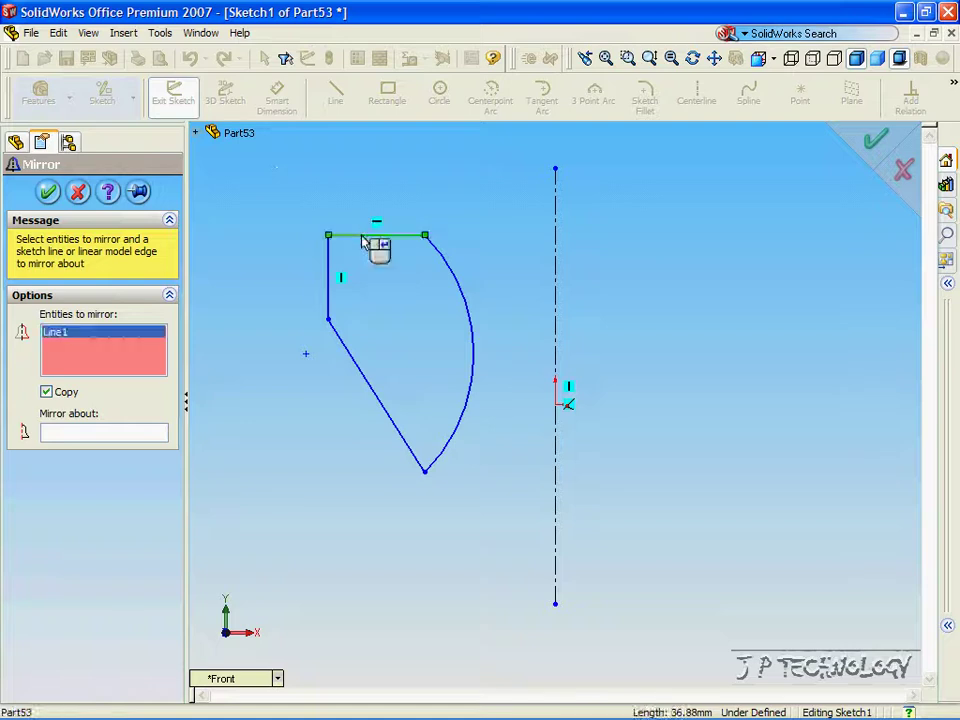
click(330, 272)
click(348, 348)
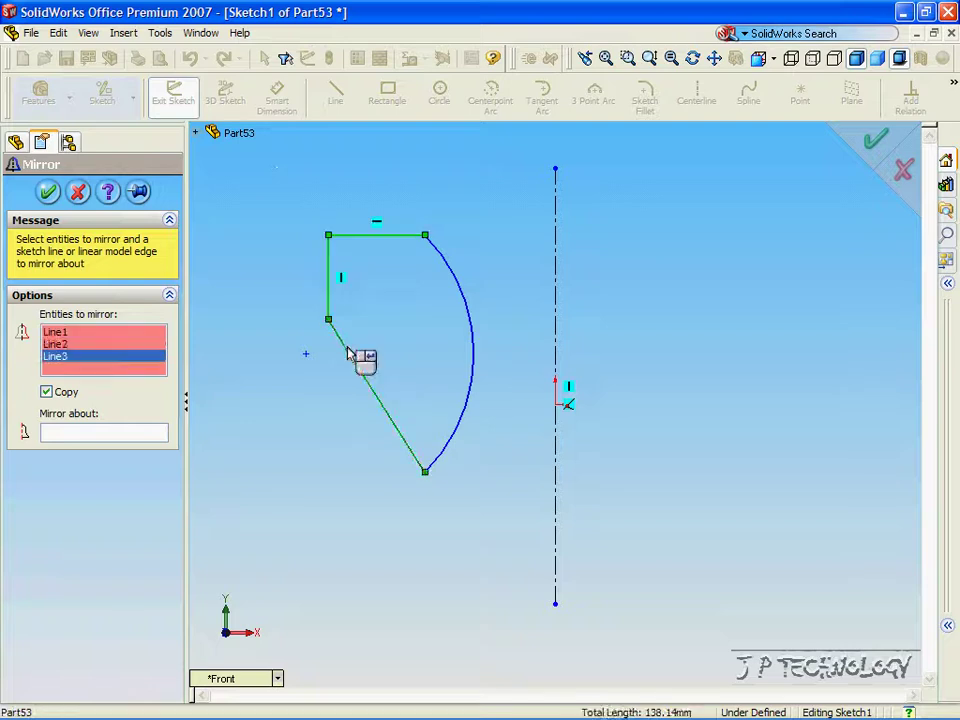
click(471, 390)
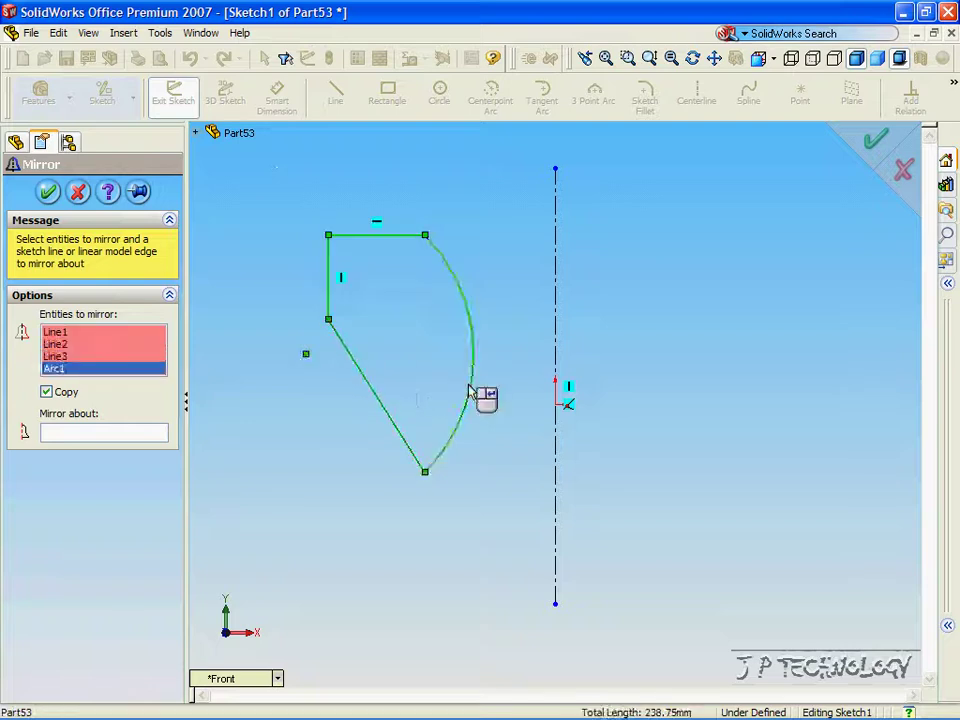
click(88, 434)
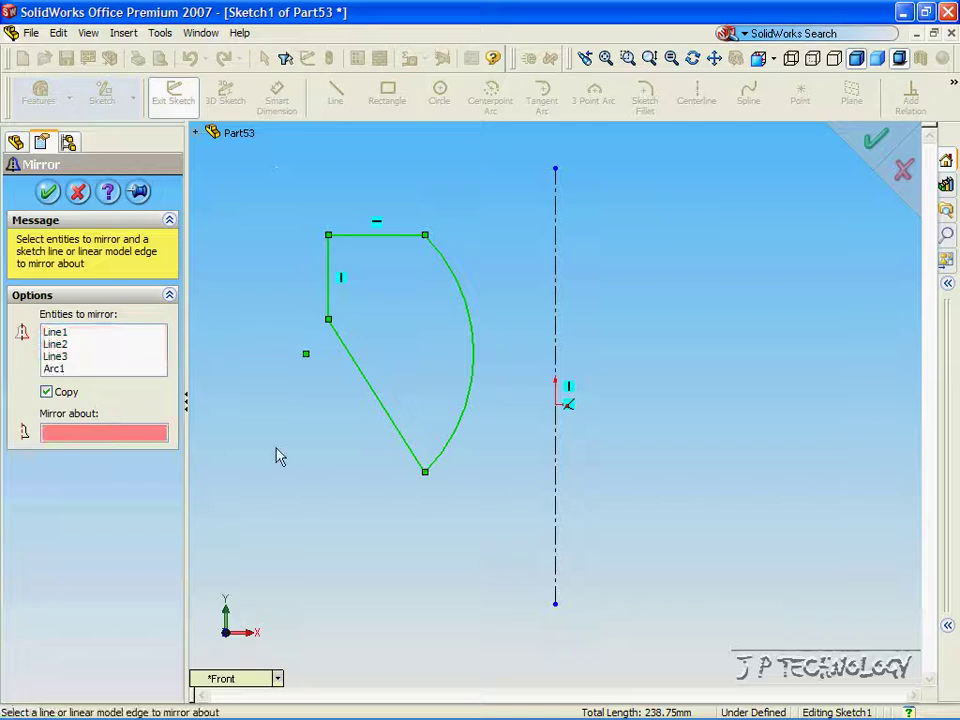
click(556, 546)
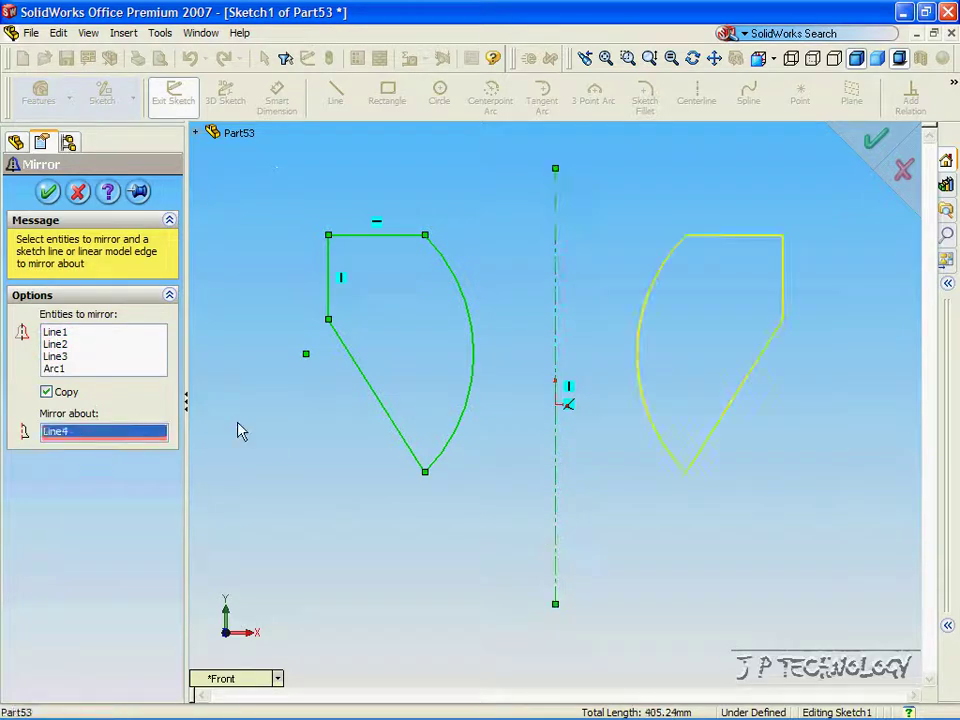
click(49, 192)
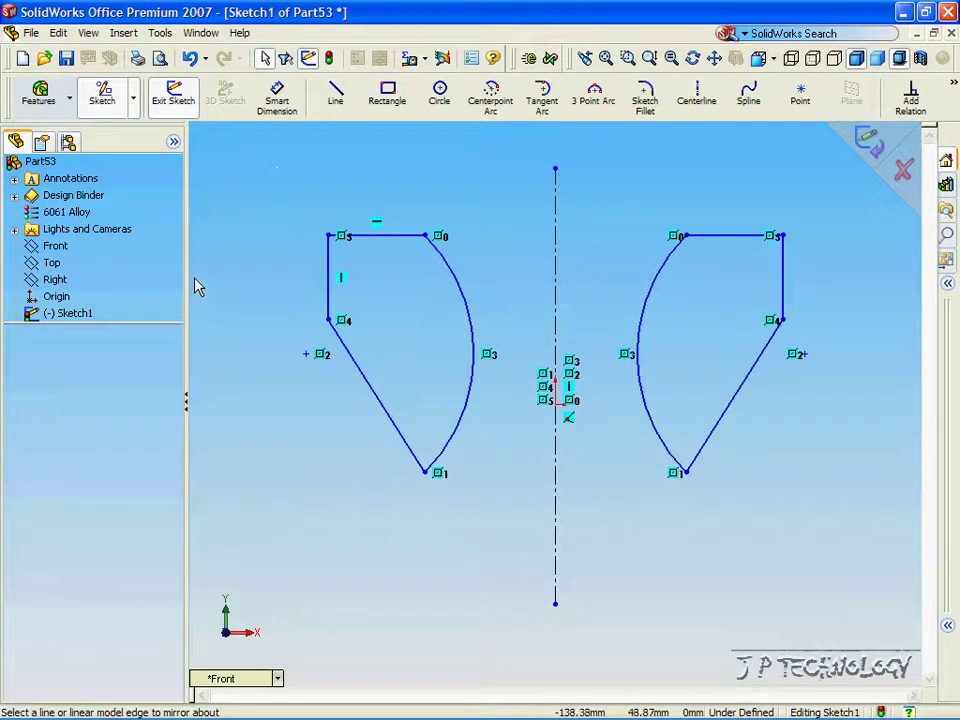
- Dimension the horizontal distance from the left profile's upper-left corner to the centerline as 150 mm
click(279, 100)
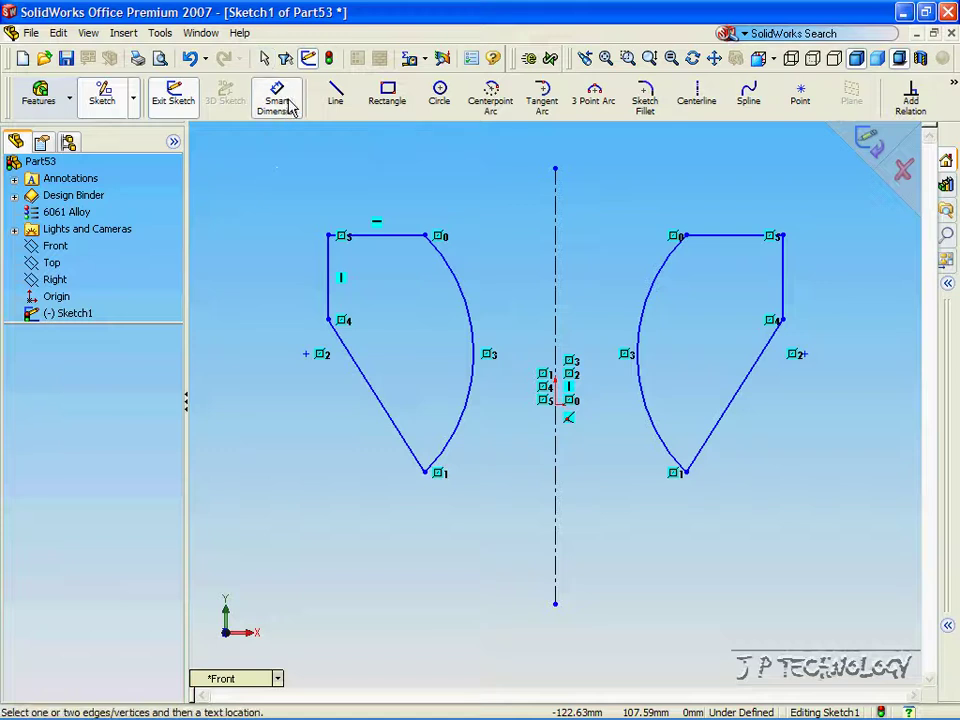
click(557, 296)
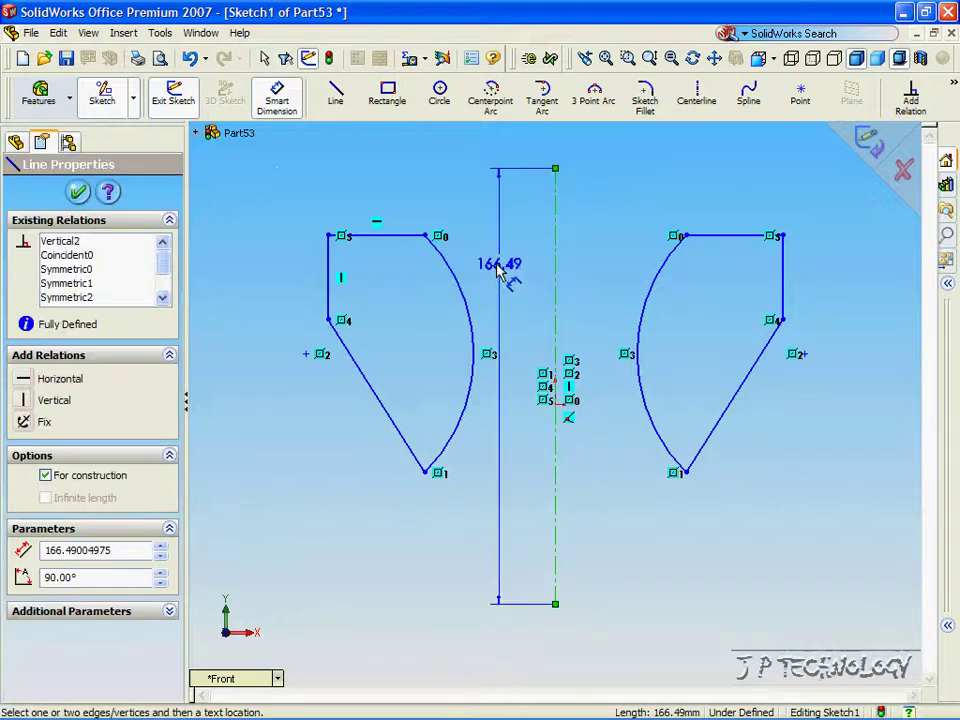
click(329, 236)
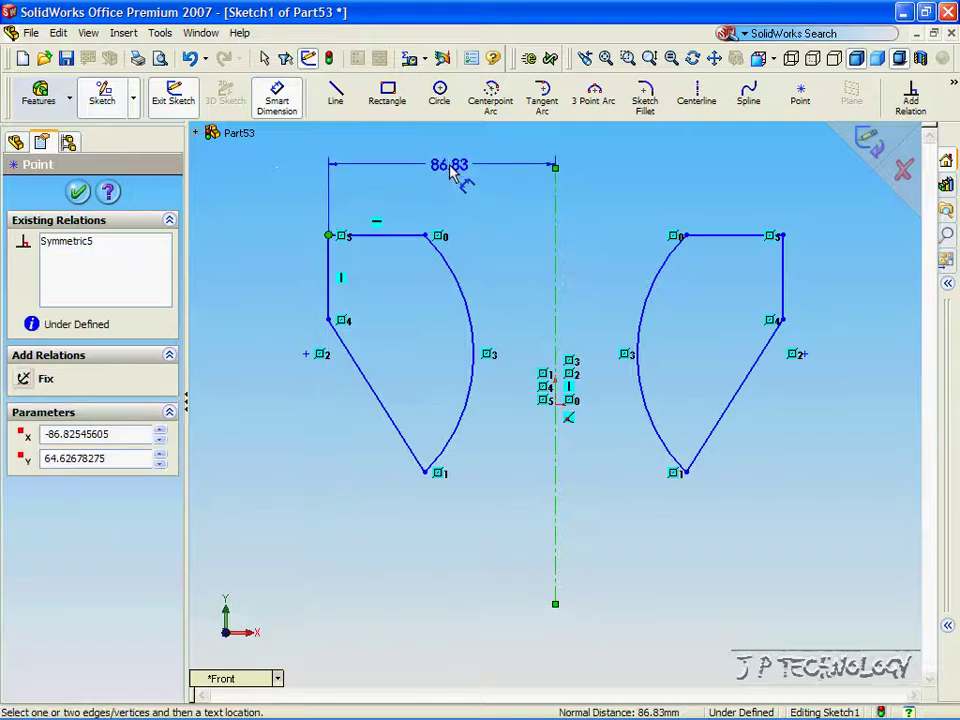
click(450, 172)
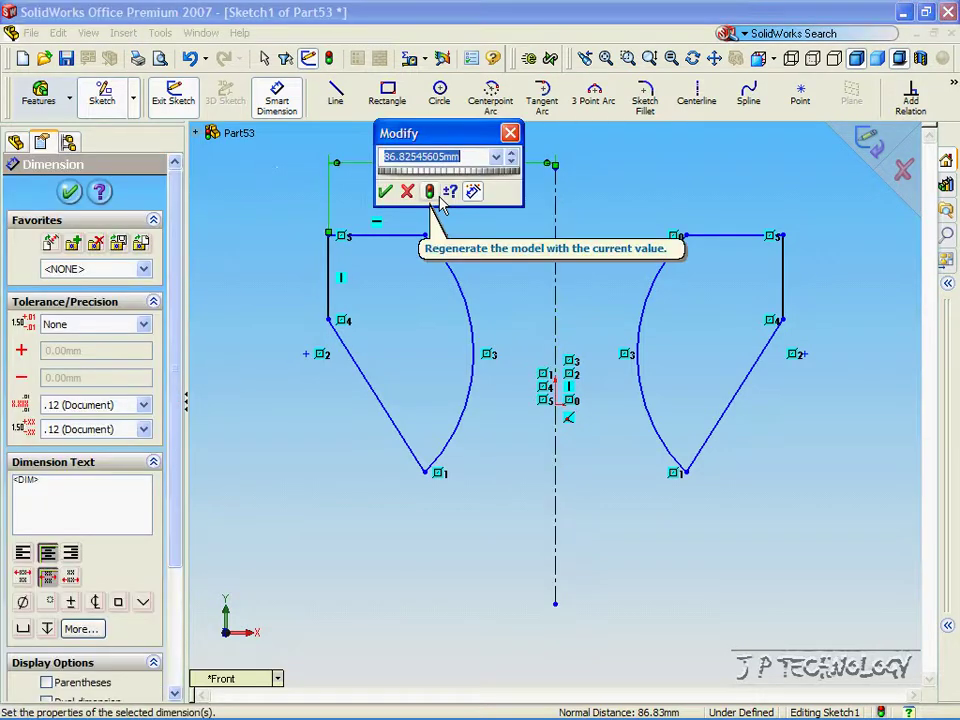
text(150)
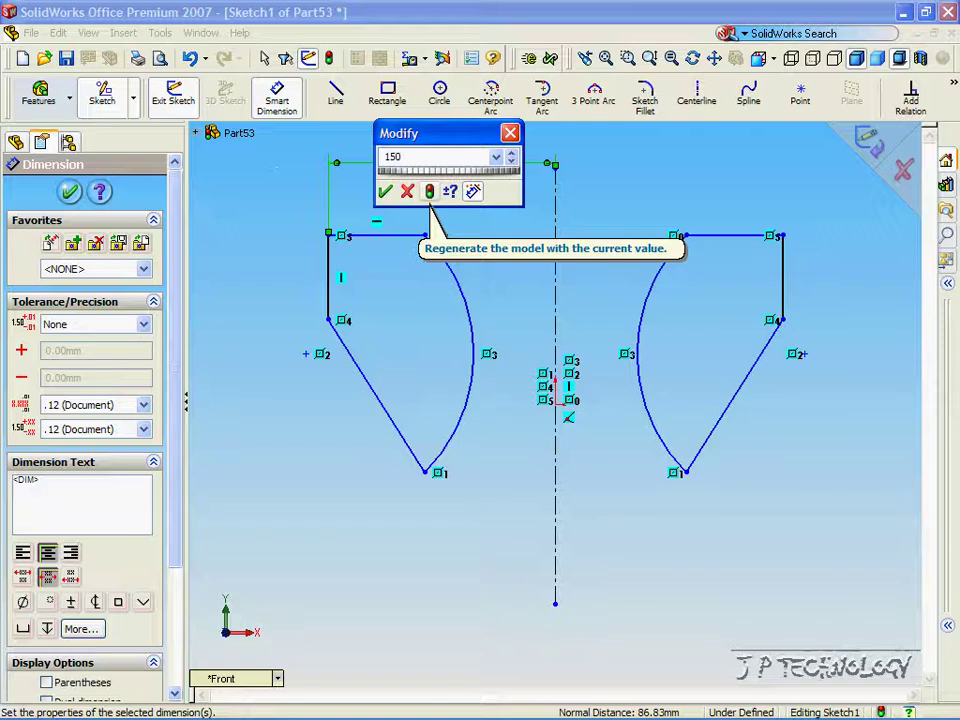
key(Return)
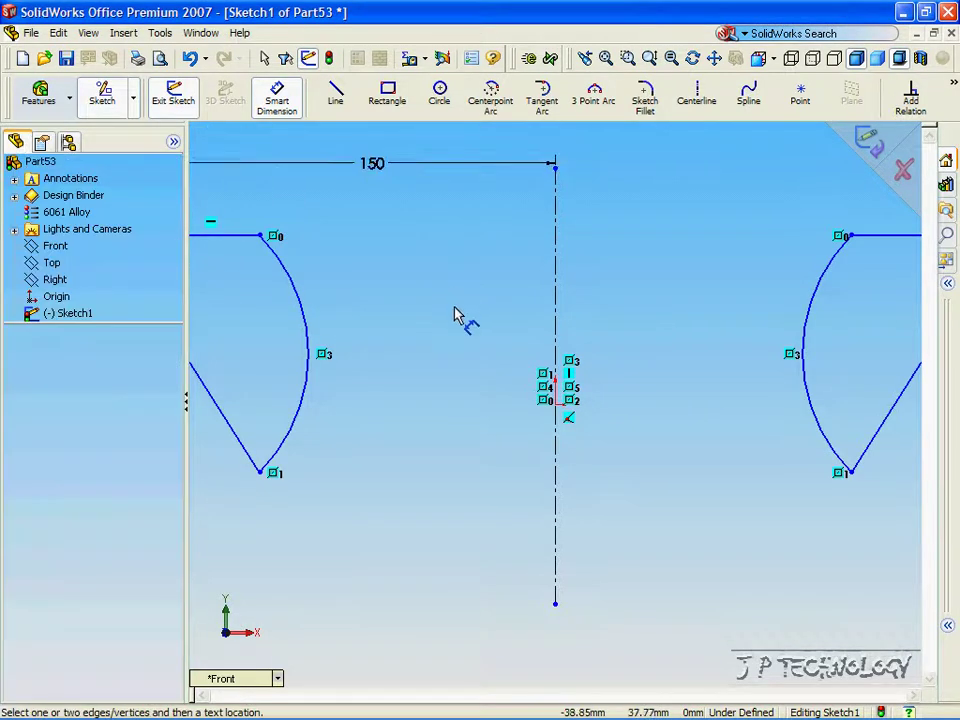
key(f)
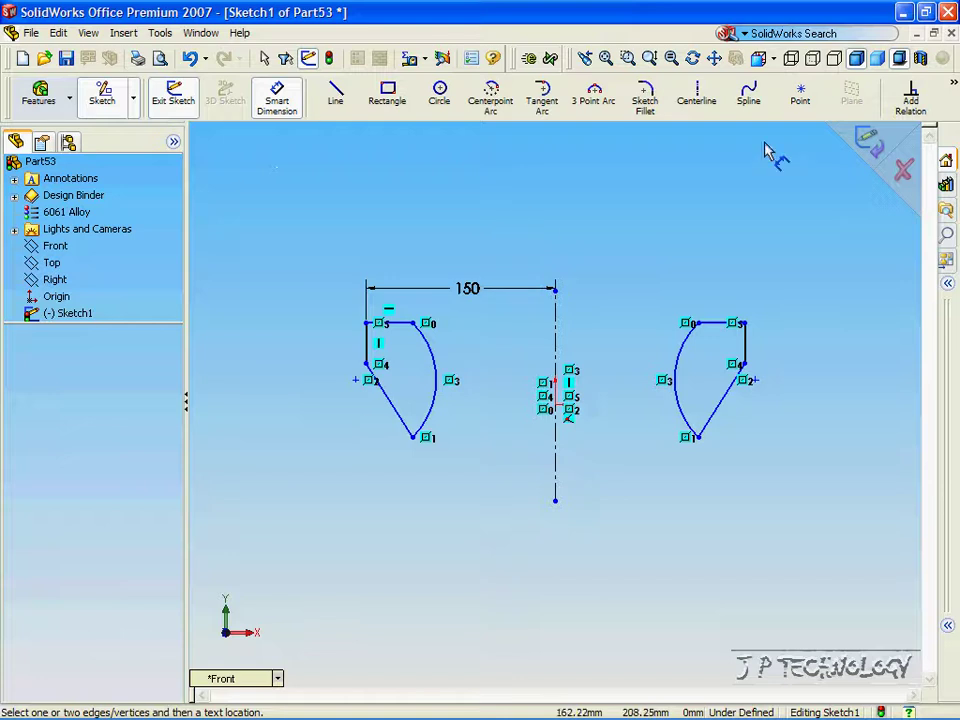
- Add an Equal relation between the horizontal top line and the vertical side line of the left profile
click(910, 96)
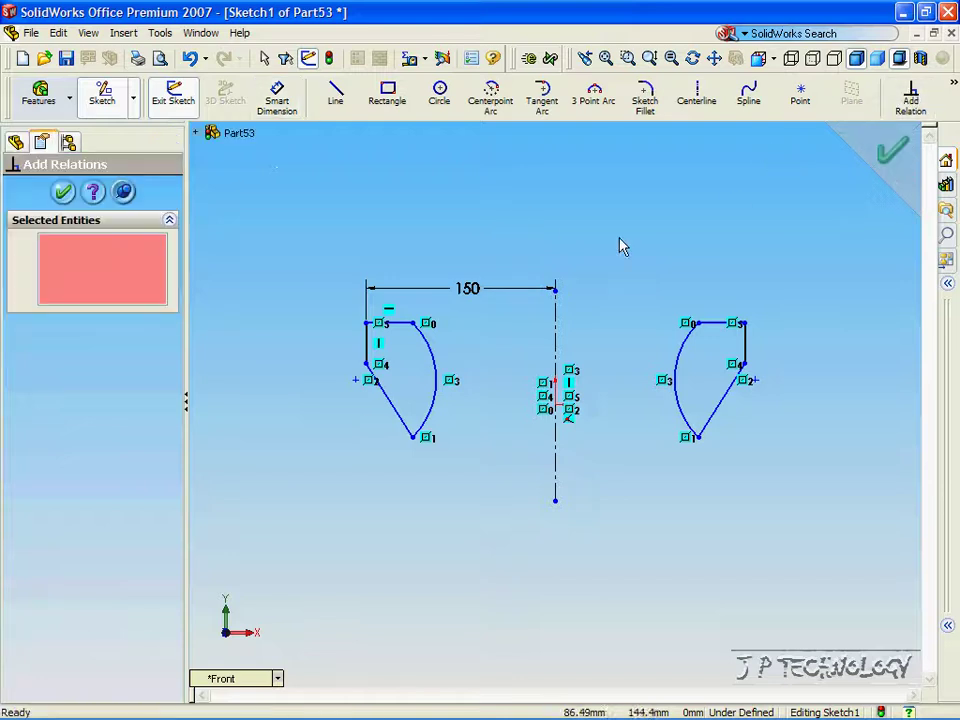
click(398, 324)
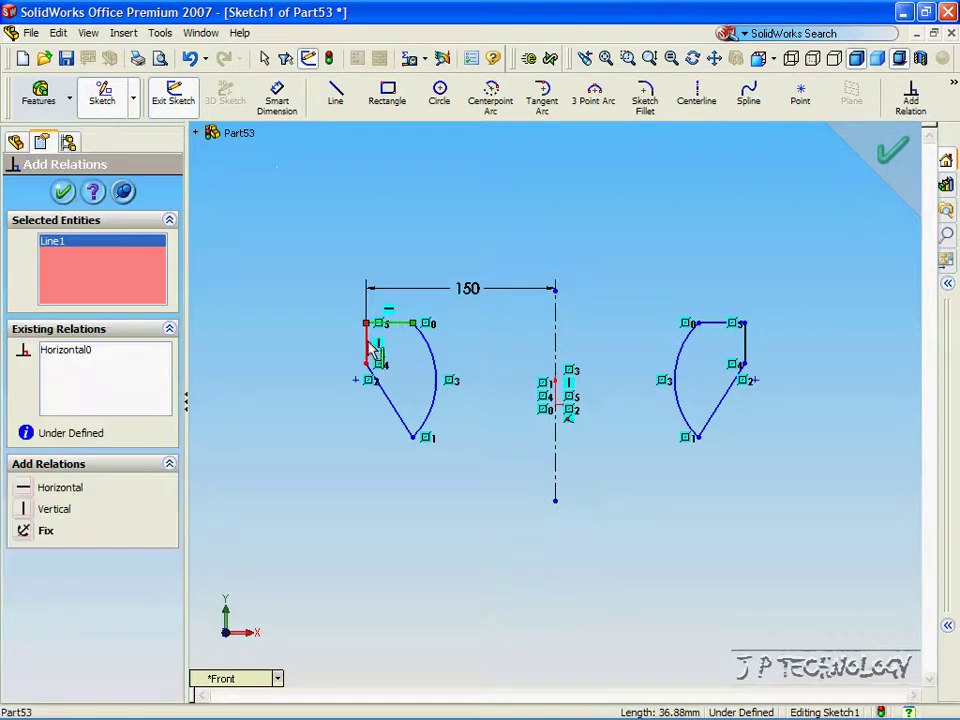
click(369, 346)
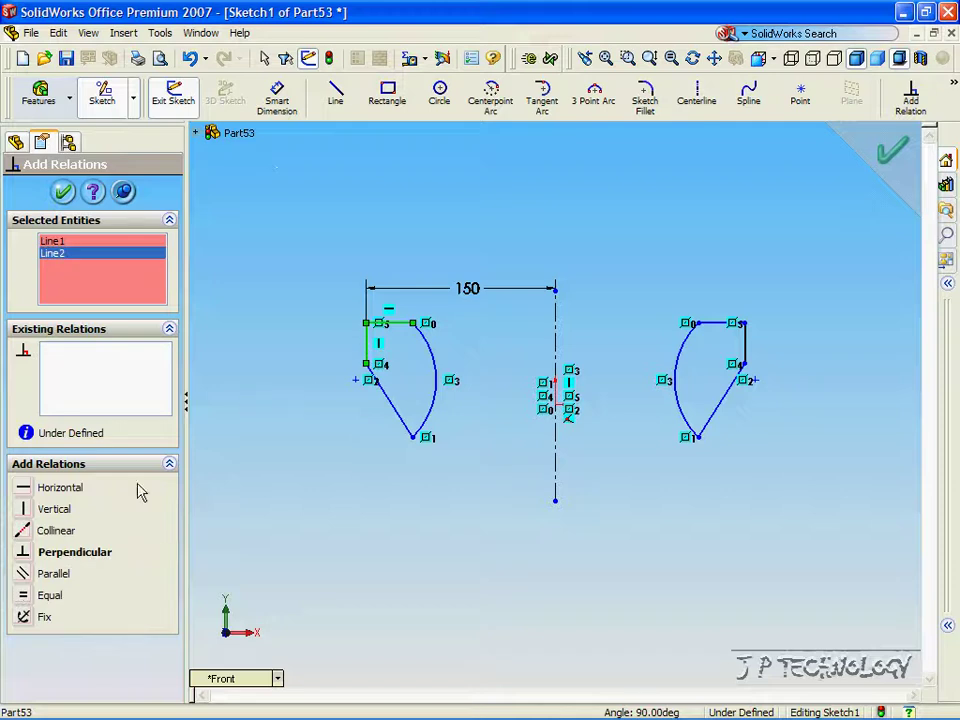
click(40, 595)
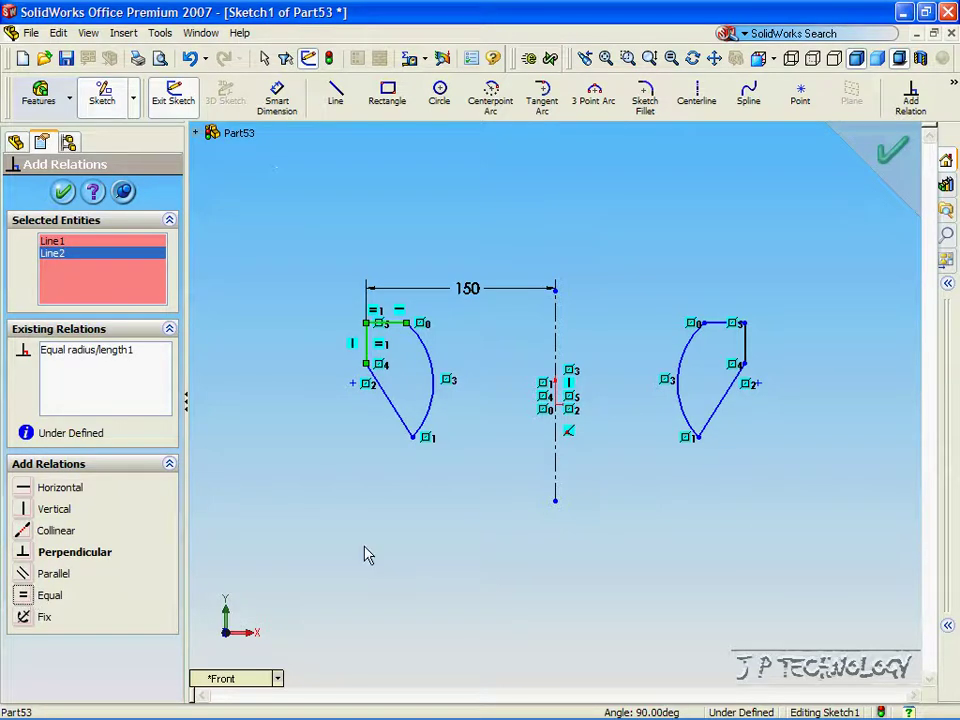
click(63, 196)
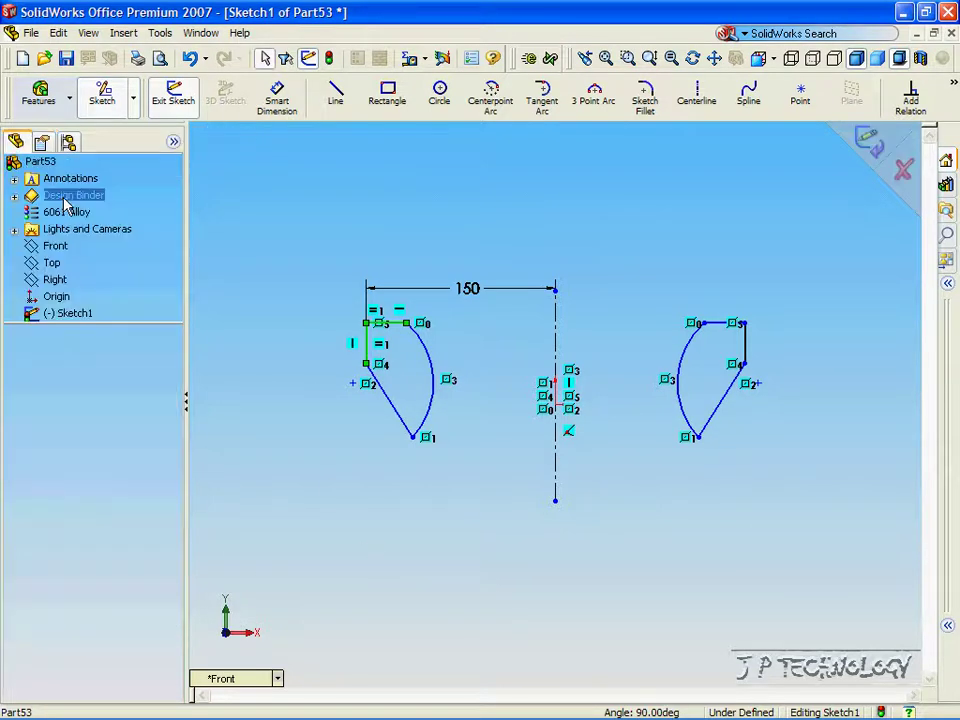
- Dimension the slanted line of the left profile to a length of 70 mm
click(276, 106)
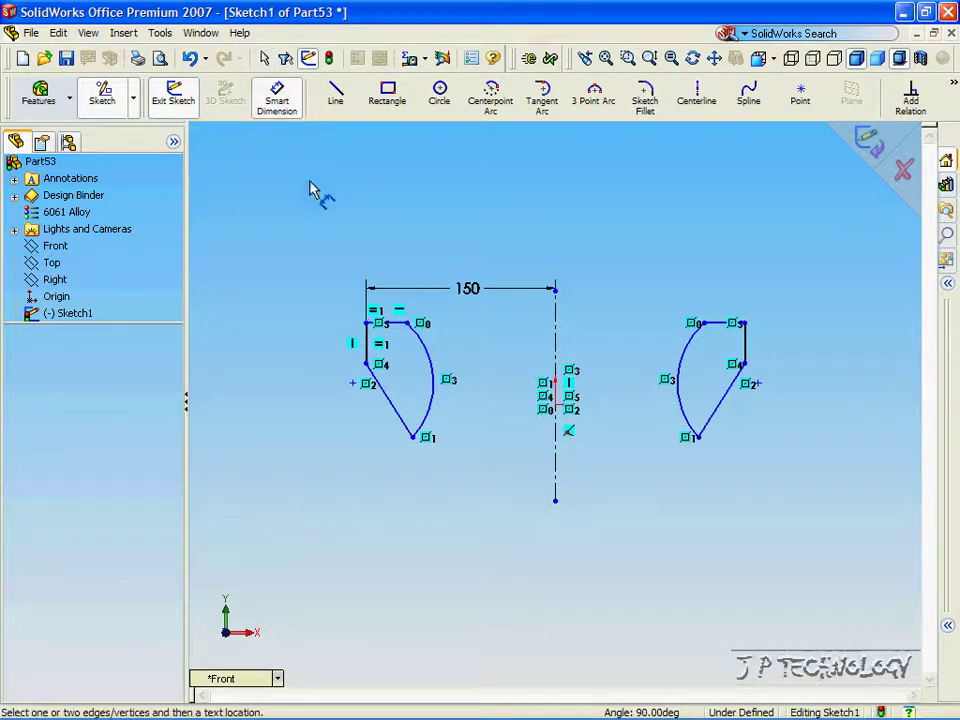
click(384, 405)
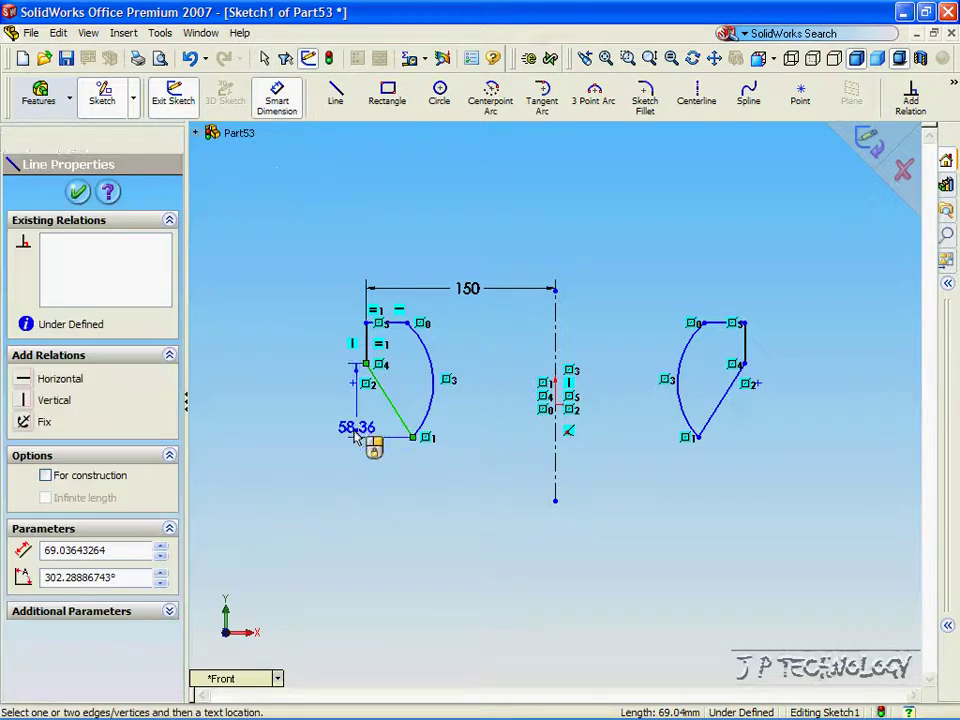
click(320, 500)
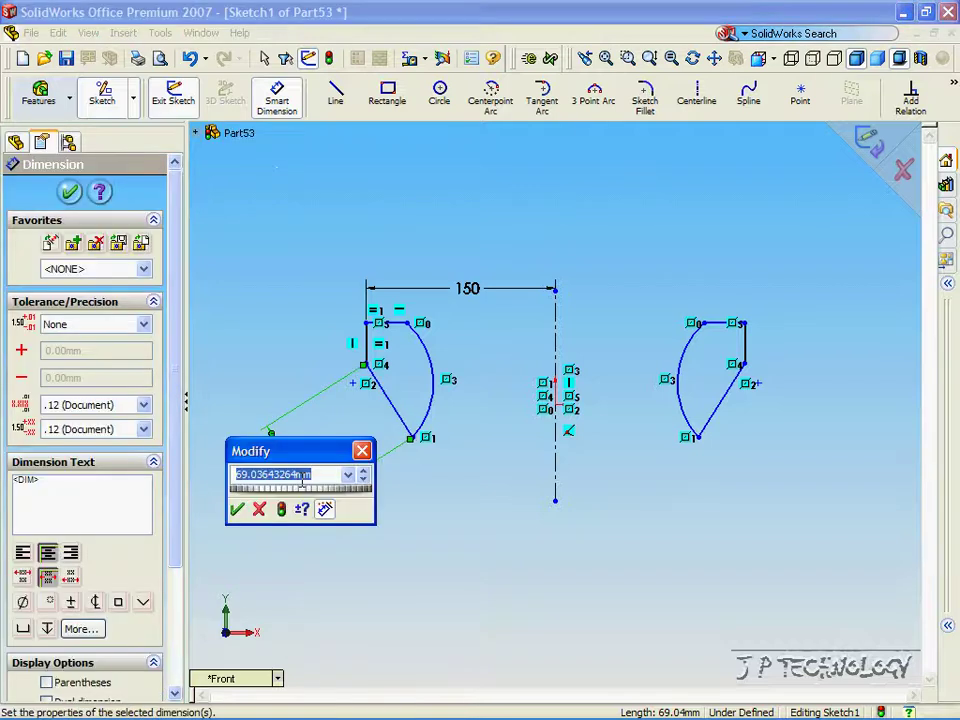
text(70)
key(Return)
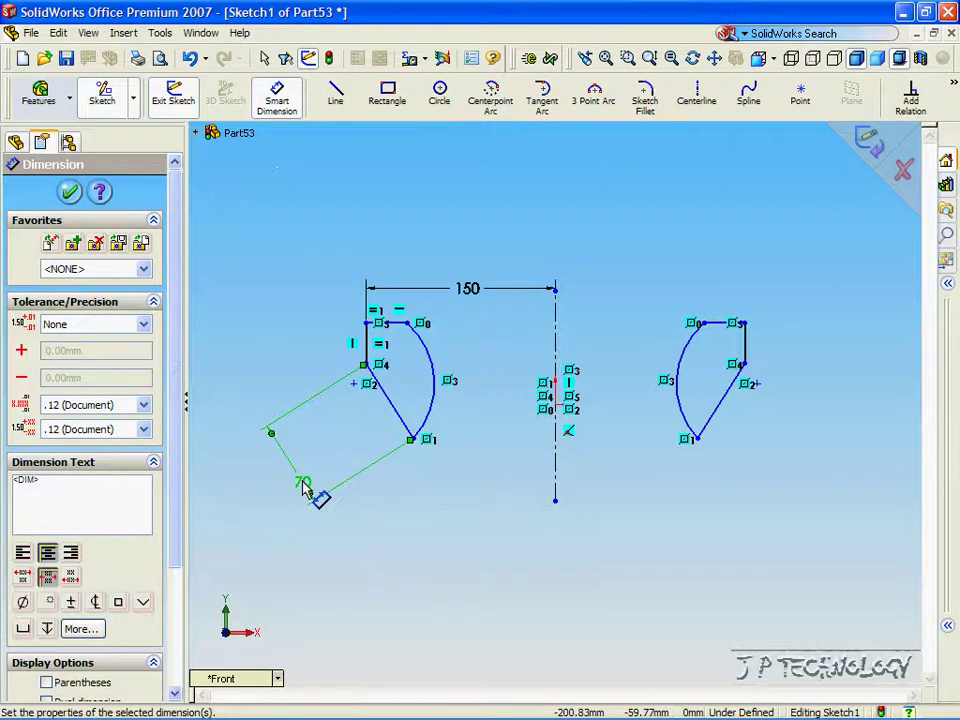
click(69, 191)
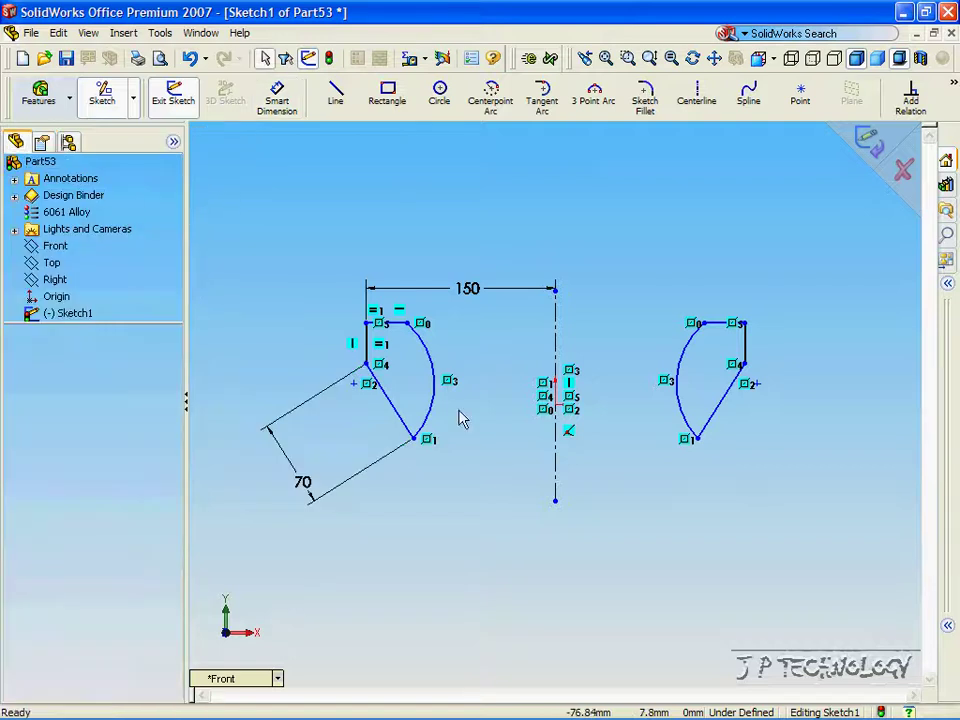
- Exit the mirrored profile sketch, keeping its dimensions and relations
mouse_move(606, 564)
middle_down()
mouse_move(512, 559)
mouse_move(456, 447)
middle_up()
middle_drag(414, 381, 645, 362)
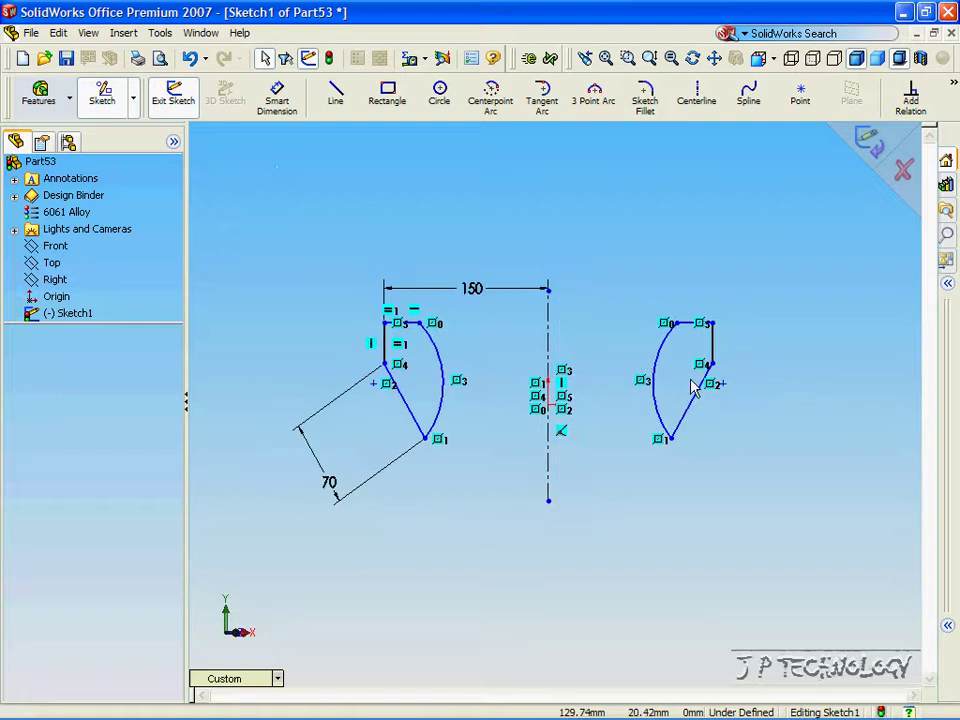
key(ctrl+1)
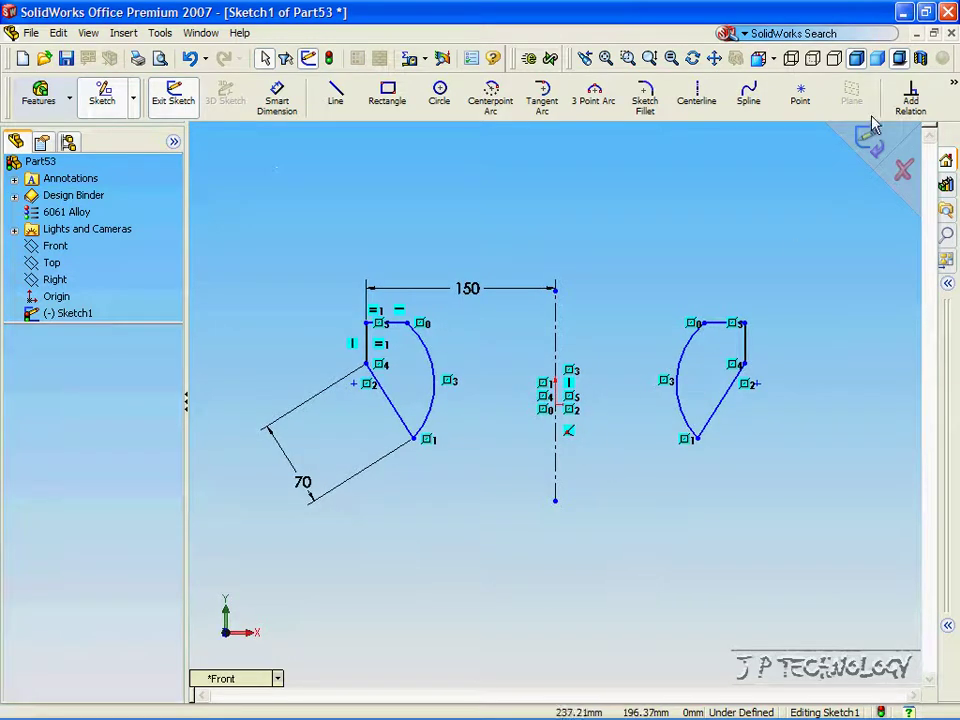
click(869, 139)
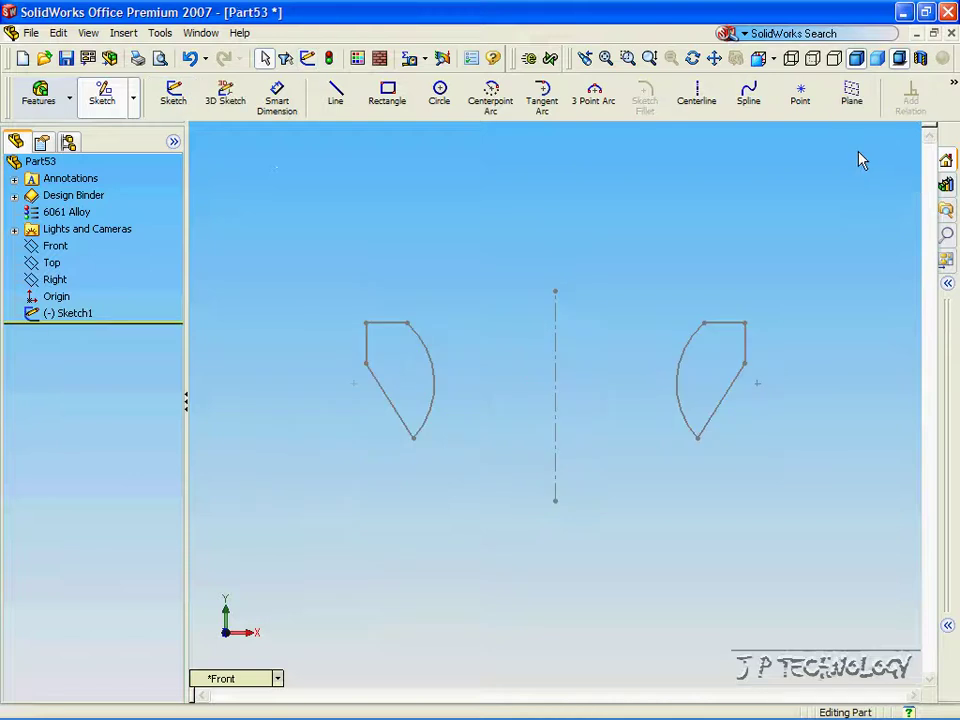
- Extrude both profiles of Sketch1 as a blind boss 130 mm deep from the sketch plane
mouse_move(377, 431)
middle_down()
mouse_move(399, 420)
mouse_move(437, 324)
mouse_move(469, 405)
mouse_move(450, 493)
mouse_move(364, 514)
mouse_move(318, 489)
middle_up()
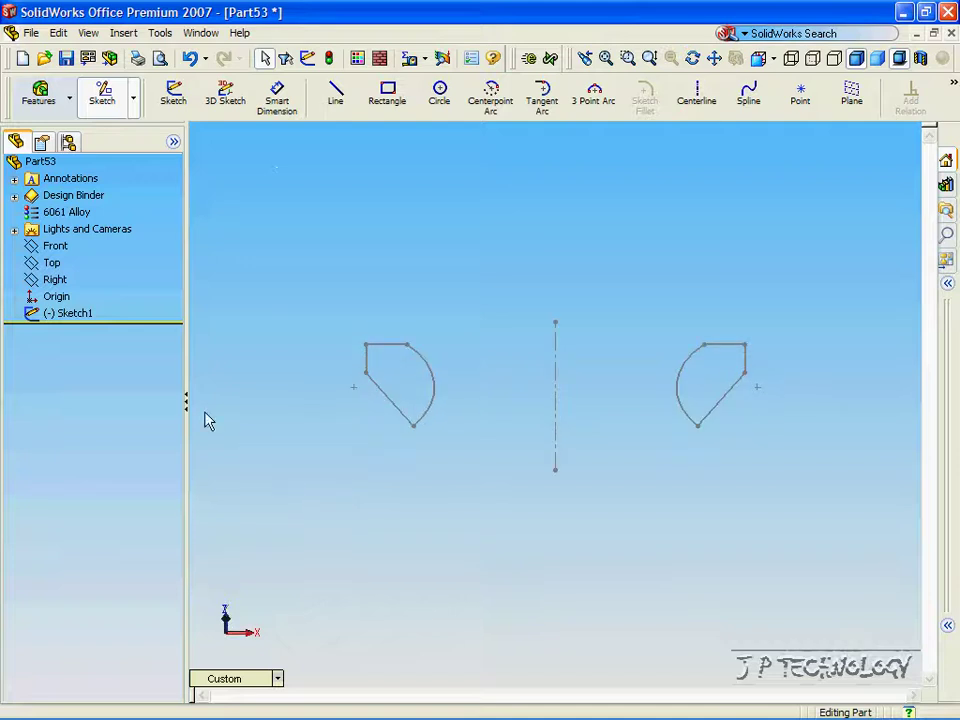
click(77, 315)
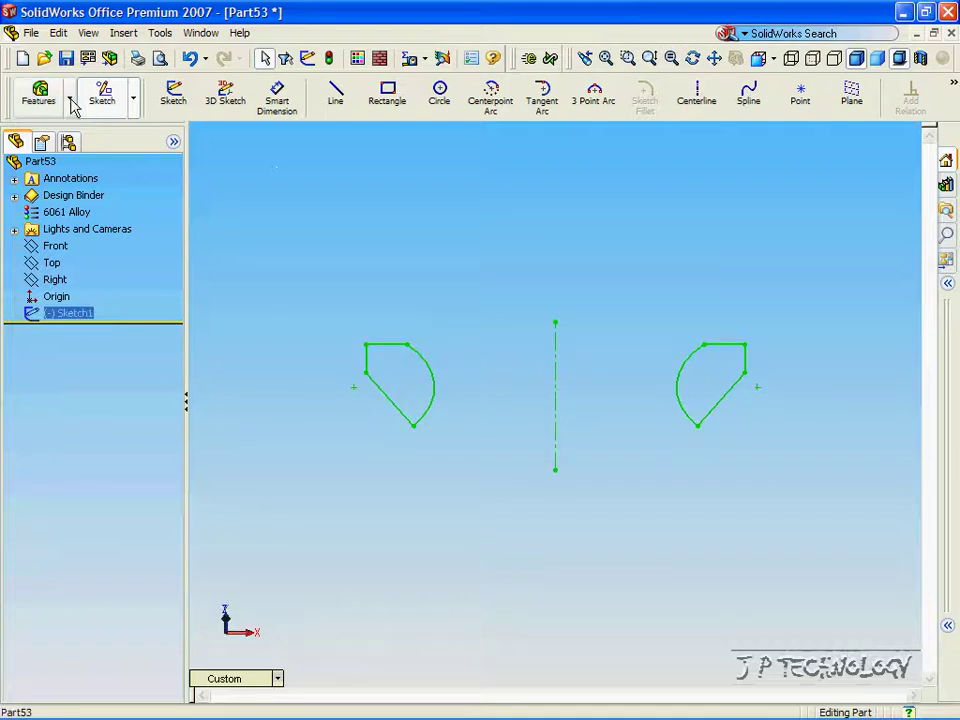
click(39, 96)
click(176, 104)
key(Down)
key(Down)
key(Down)
key(Down)
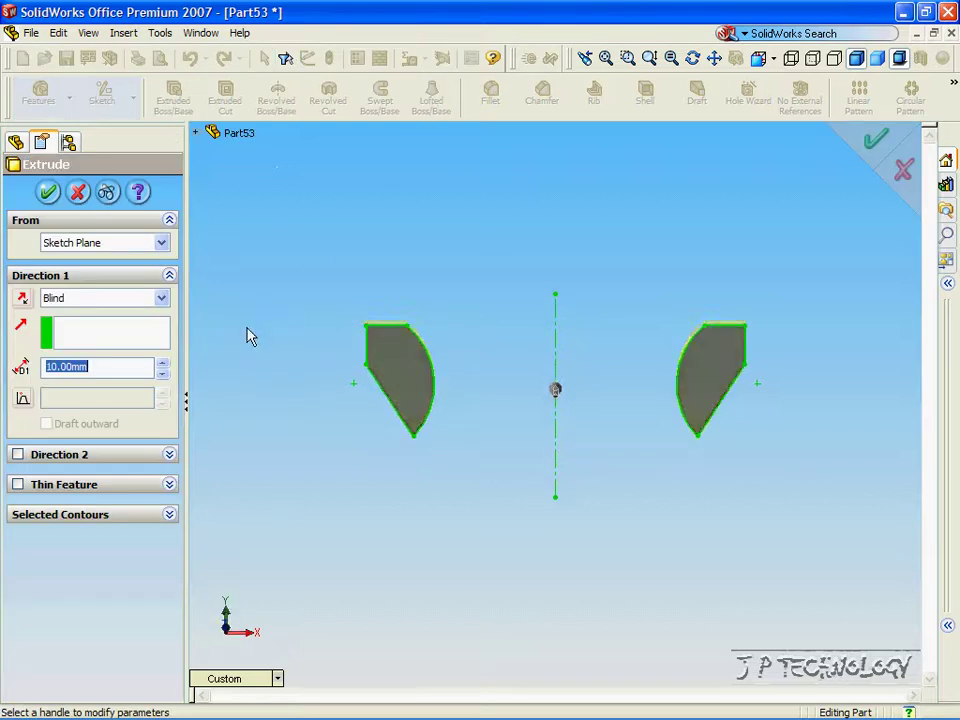
drag(162, 366, 162, 366)
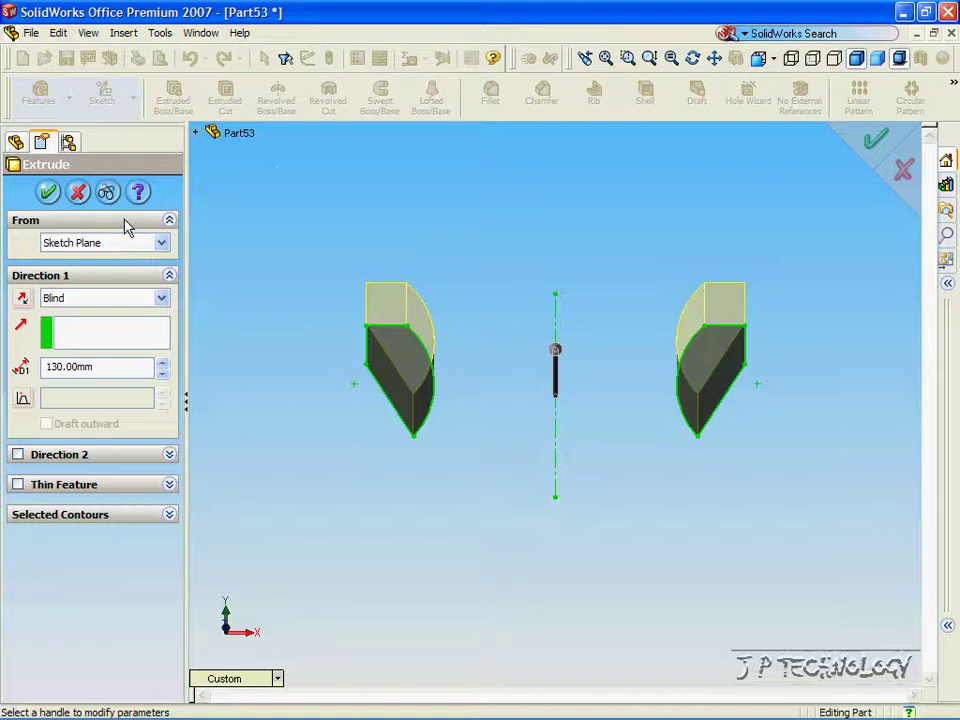
click(48, 192)
- Examine the two extruded bodies from different viewing angles
key(ctrl+5)
key(Down)
key(Down)
key(Down)
key(Down)
key(Down)
key(Down)
key(Down)
key(Down)
key(Down)
key(Down)
key(Down)
key(Down)
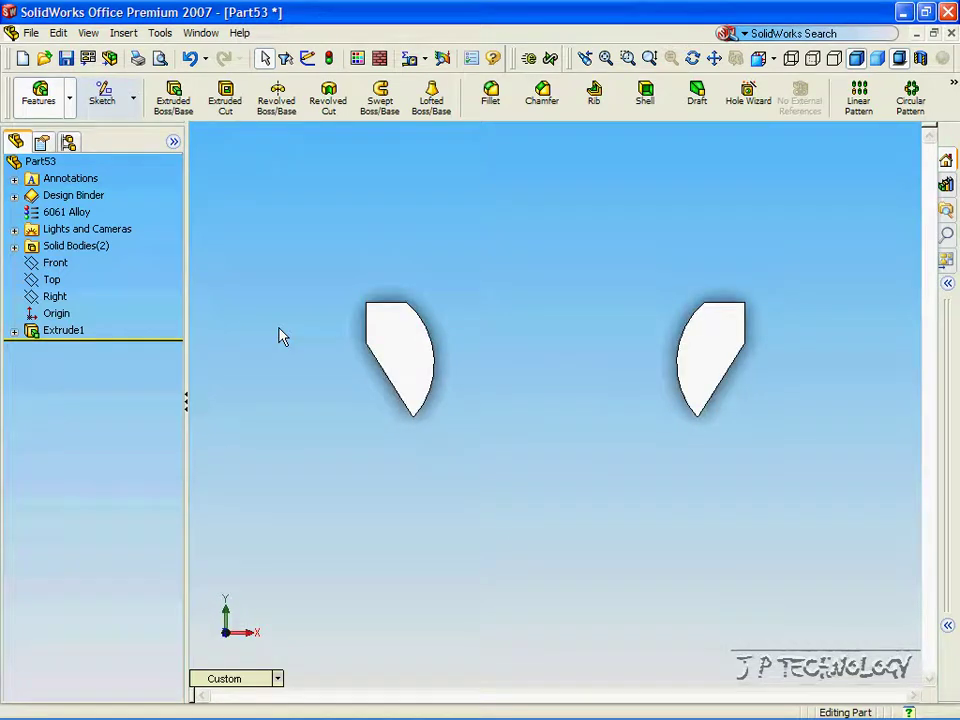